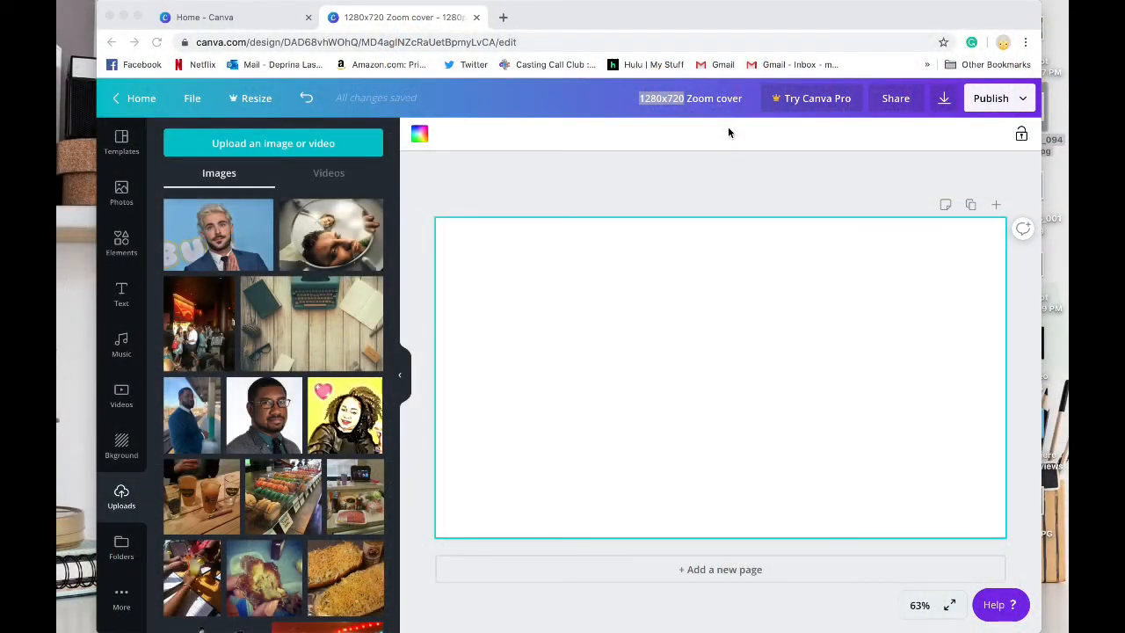
pyautogui.click(660, 84)
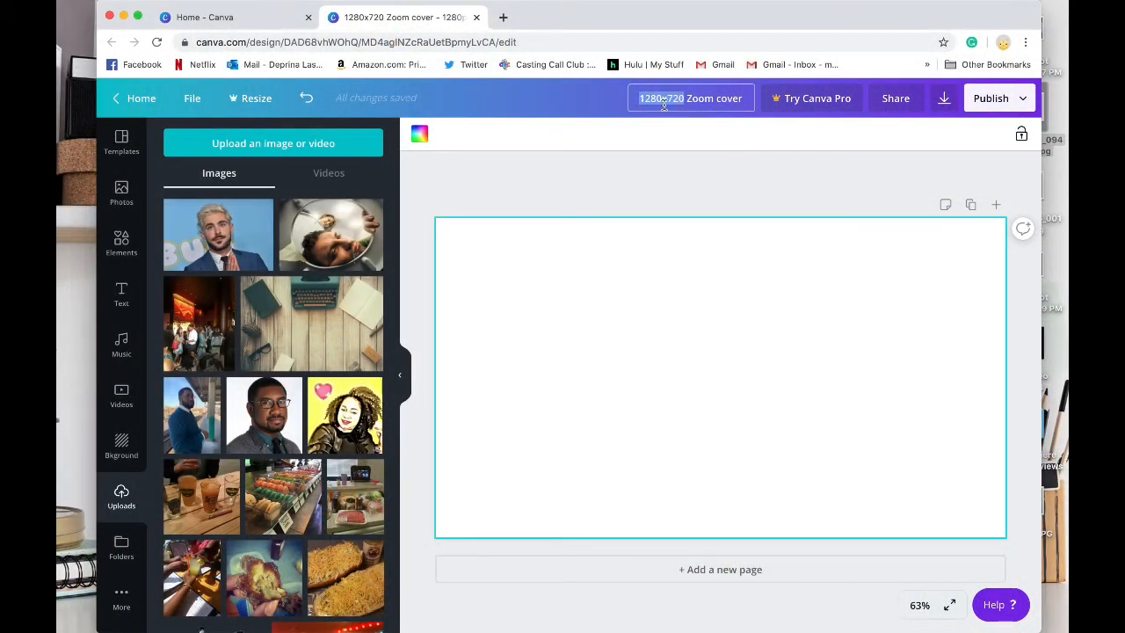
pyautogui.click(691, 99)
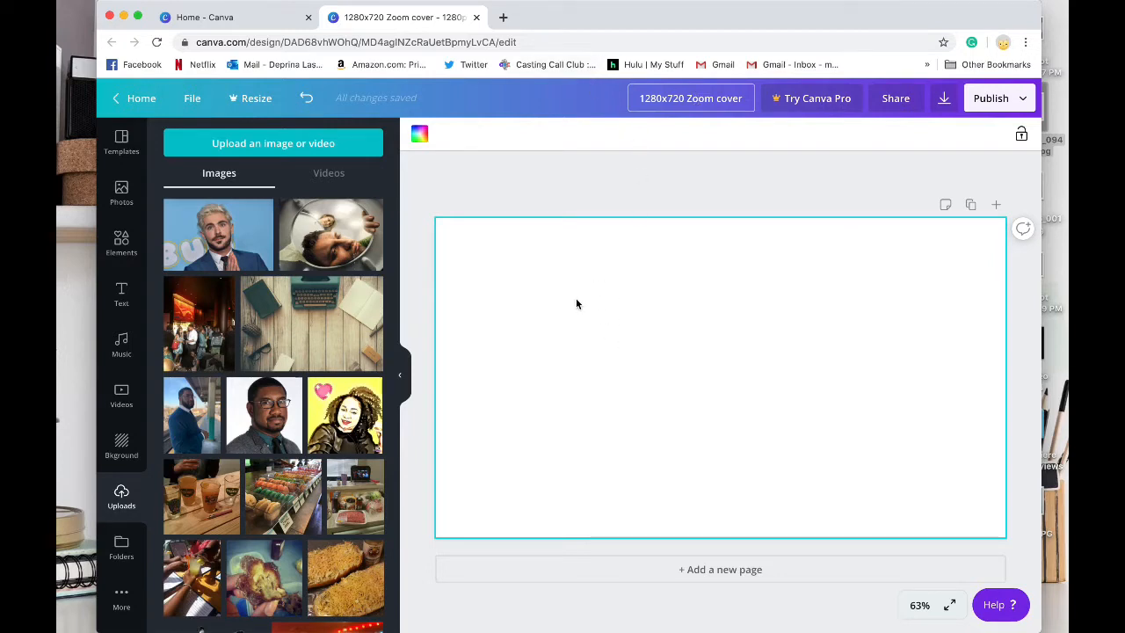
pyautogui.scroll(-2, 294, 453)
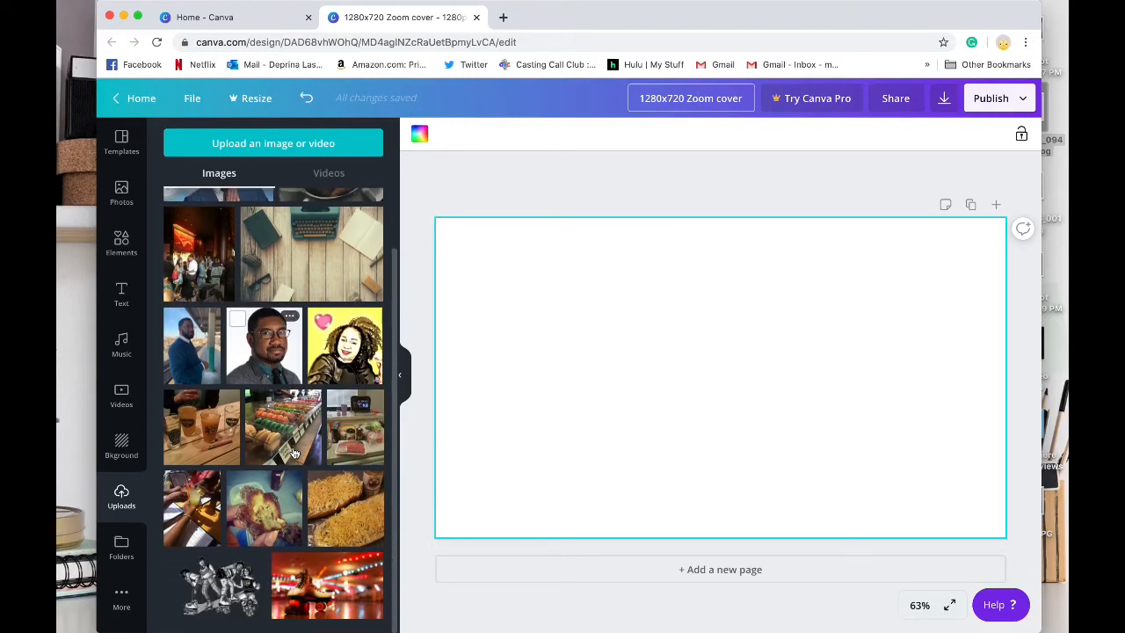
pyautogui.scroll(2, 294, 453)
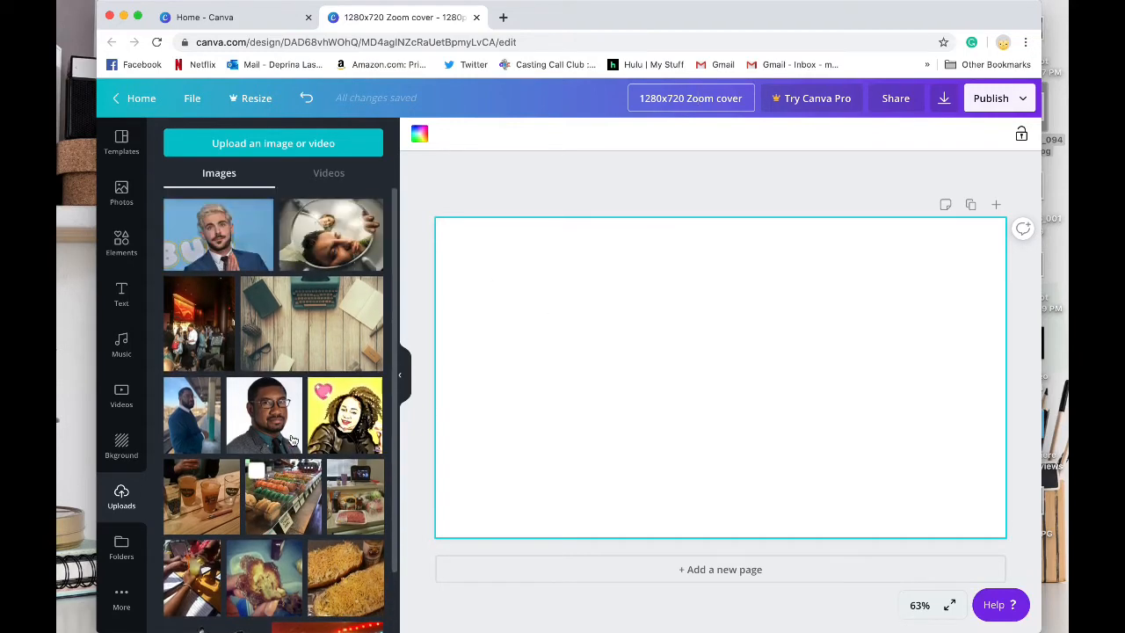
# Step: Browse the stock photos in the Flowers category and place the free photo of white daisies in grass against the page's upper edge
pyautogui.click(121, 193)
pyautogui.scroll(-5, 249, 352)
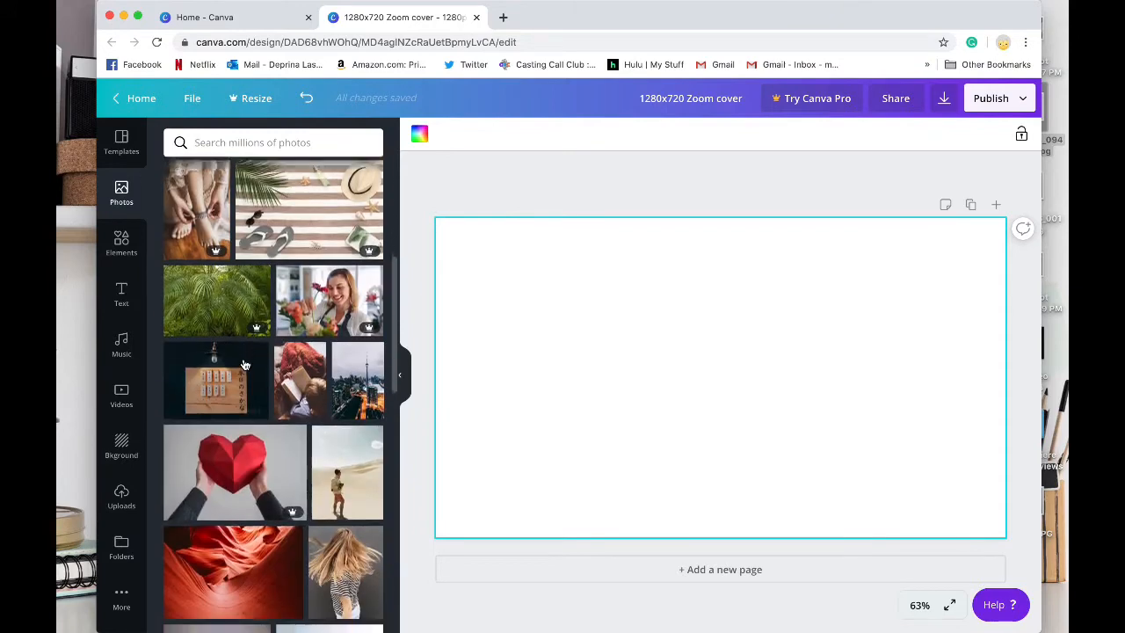
pyautogui.scroll(-2, 286, 437)
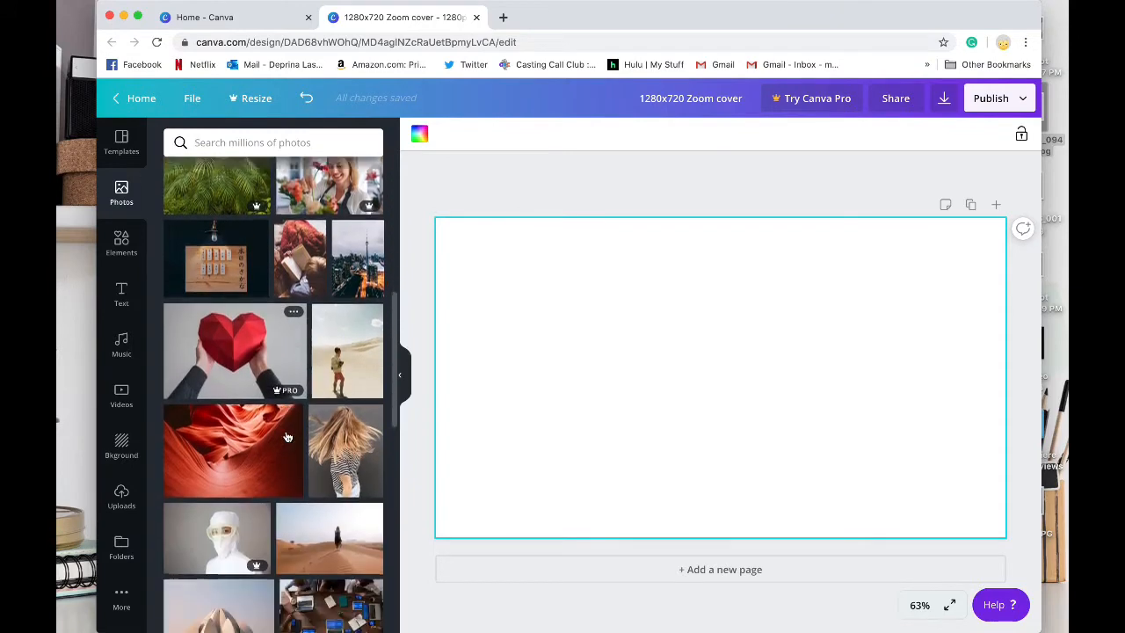
pyautogui.scroll(-5, 286, 437)
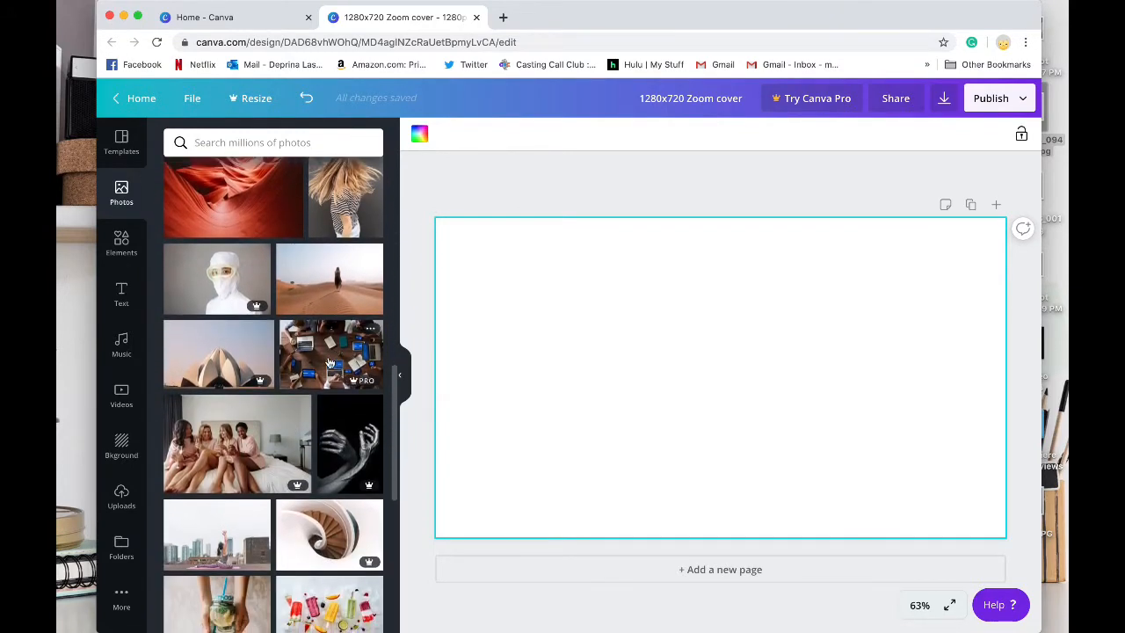
pyautogui.scroll(12, 290, 351)
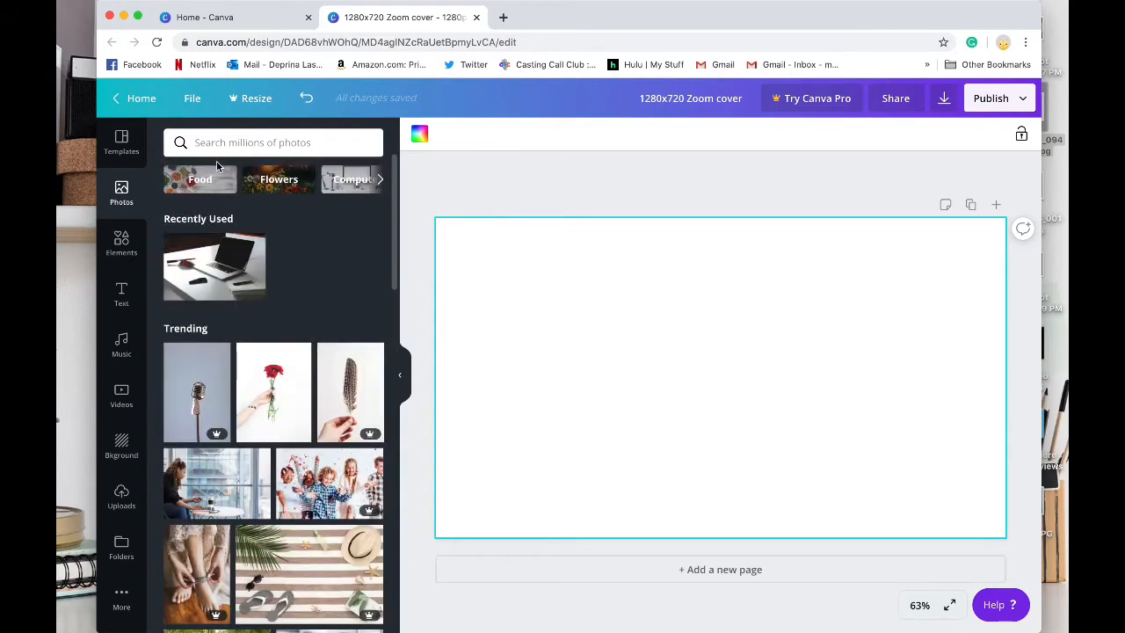
pyautogui.click(279, 178)
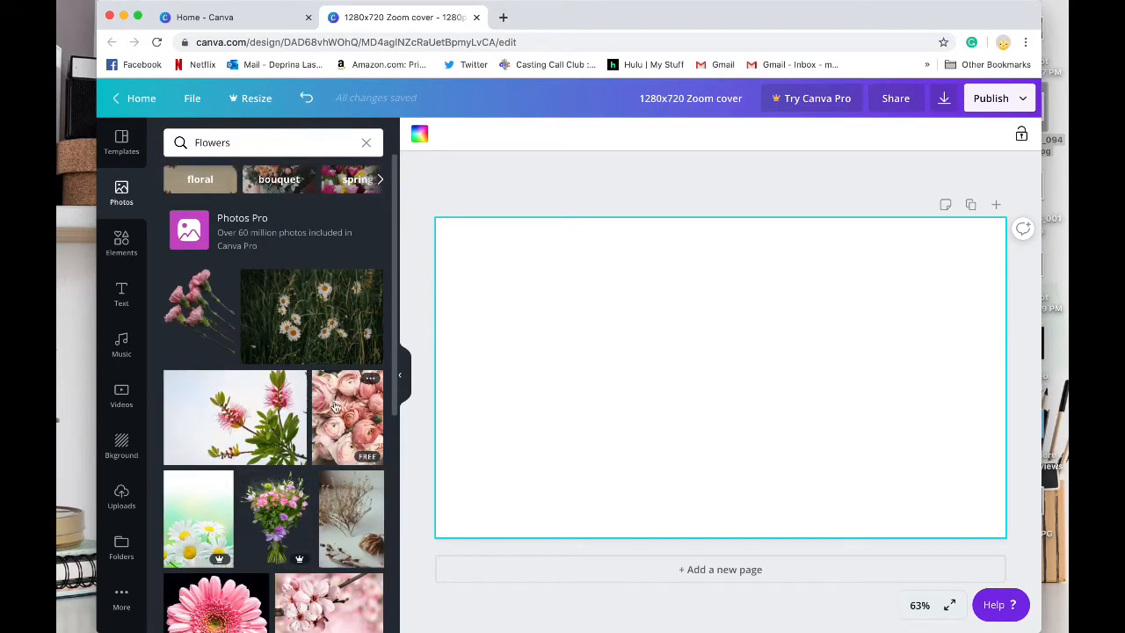
pyautogui.click(317, 306)
pyautogui.moveTo(528, 249); pyautogui.dragTo(459, 246)
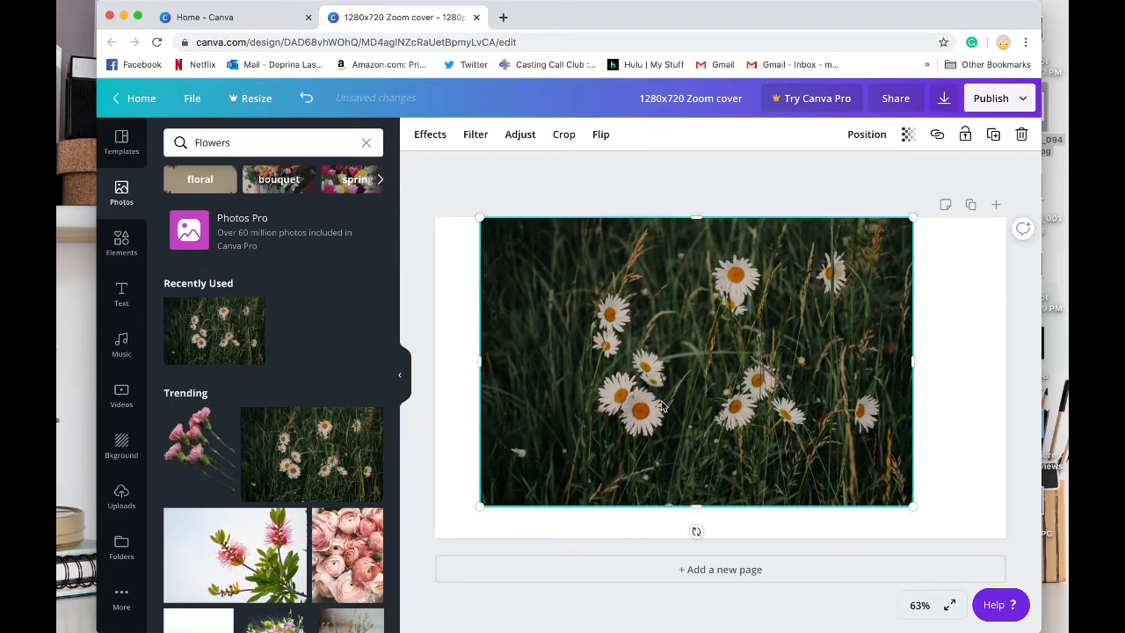
# Step: Stretch the daisy photo to the page's side and lower edges so it covers the whole page
pyautogui.moveTo(695, 507); pyautogui.dragTo(702, 536)
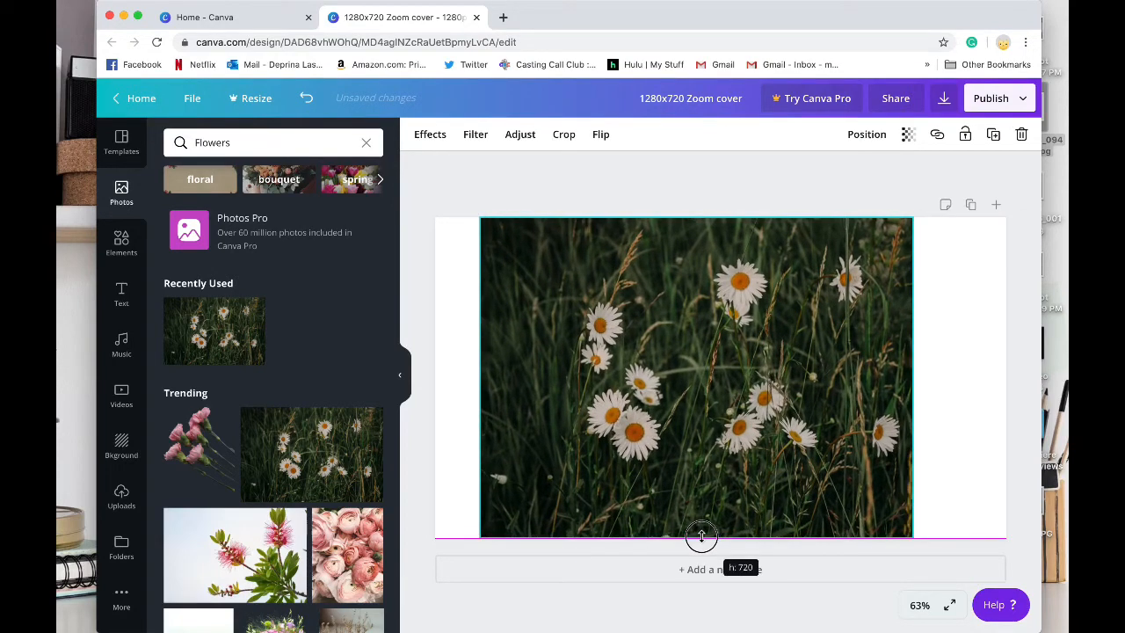
pyautogui.moveTo(701, 536); pyautogui.dragTo(702, 536)
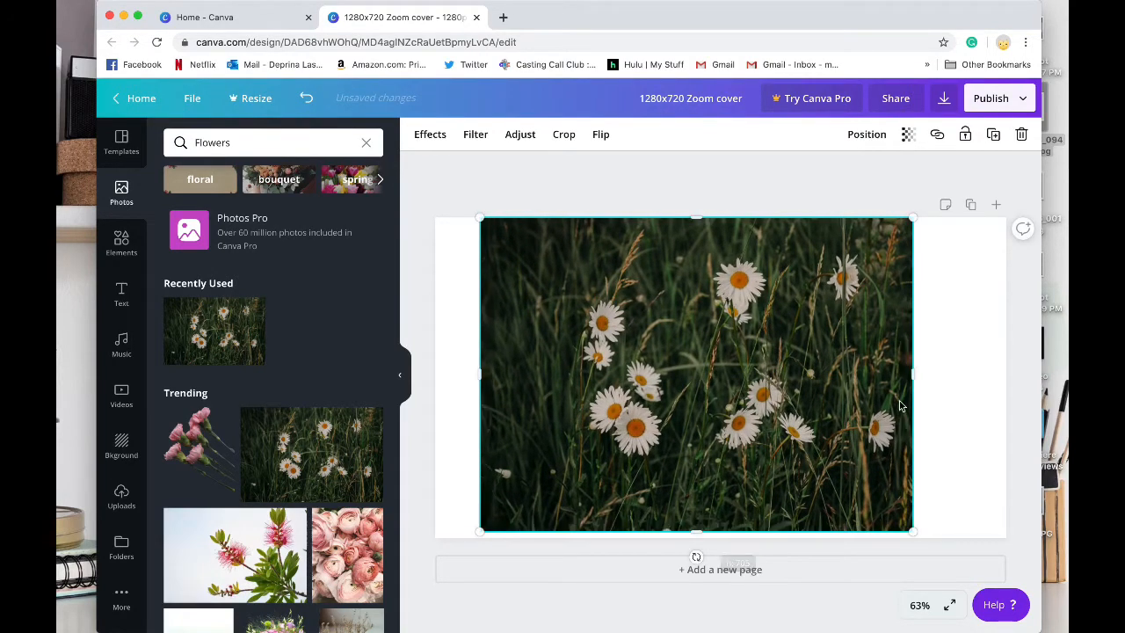
pyautogui.moveTo(932, 375); pyautogui.dragTo(1006, 369)
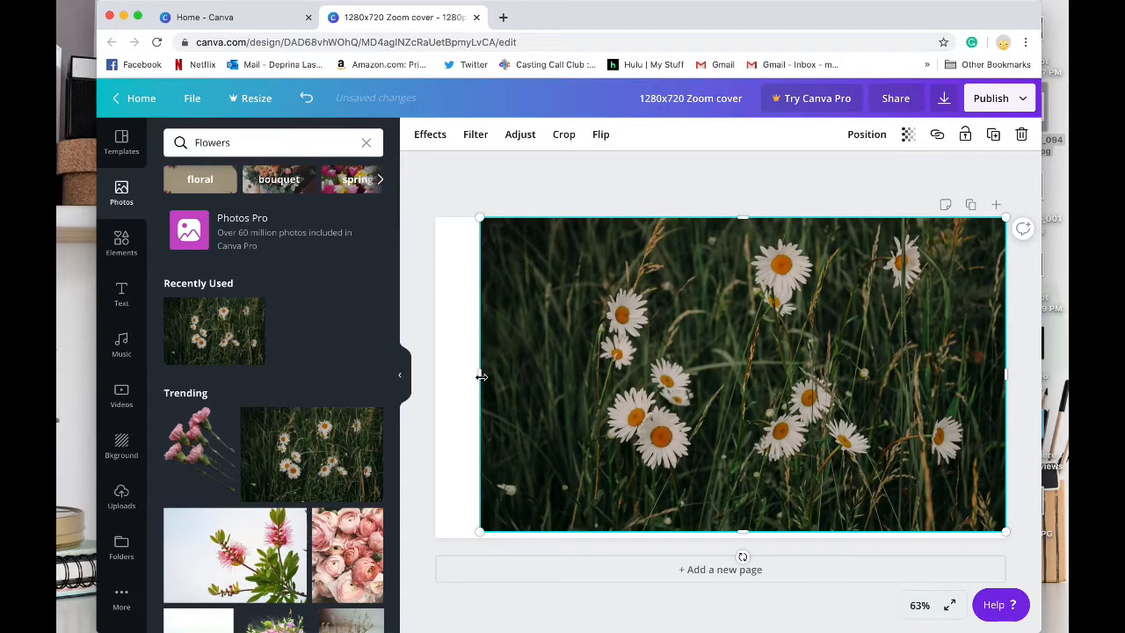
pyautogui.moveTo(474, 377); pyautogui.dragTo(435, 380)
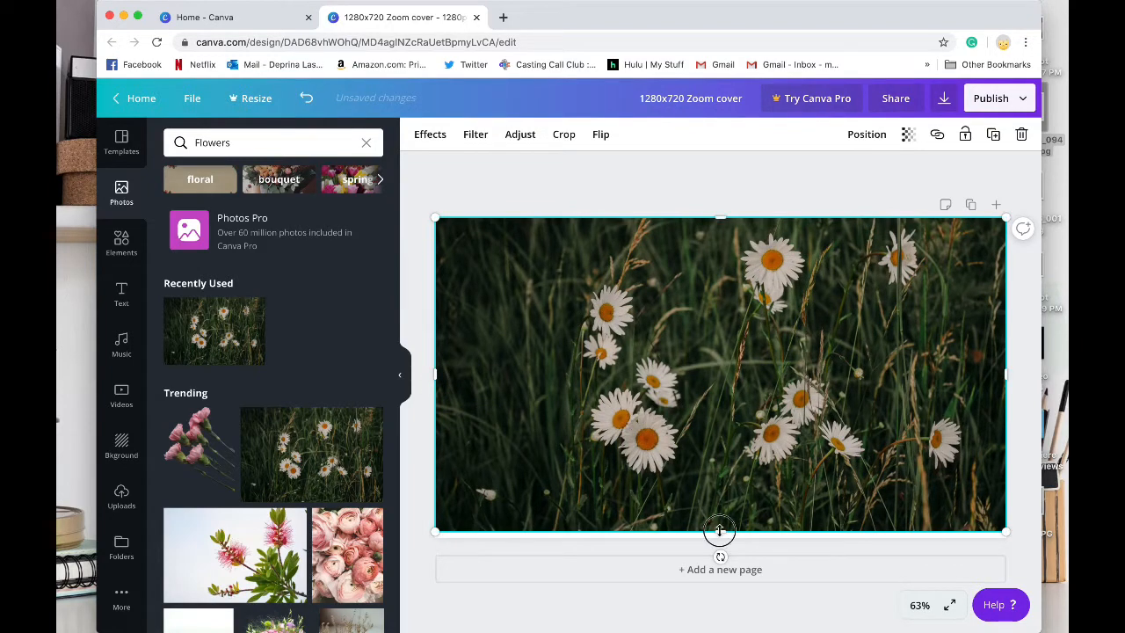
pyautogui.moveTo(720, 530); pyautogui.dragTo(720, 534)
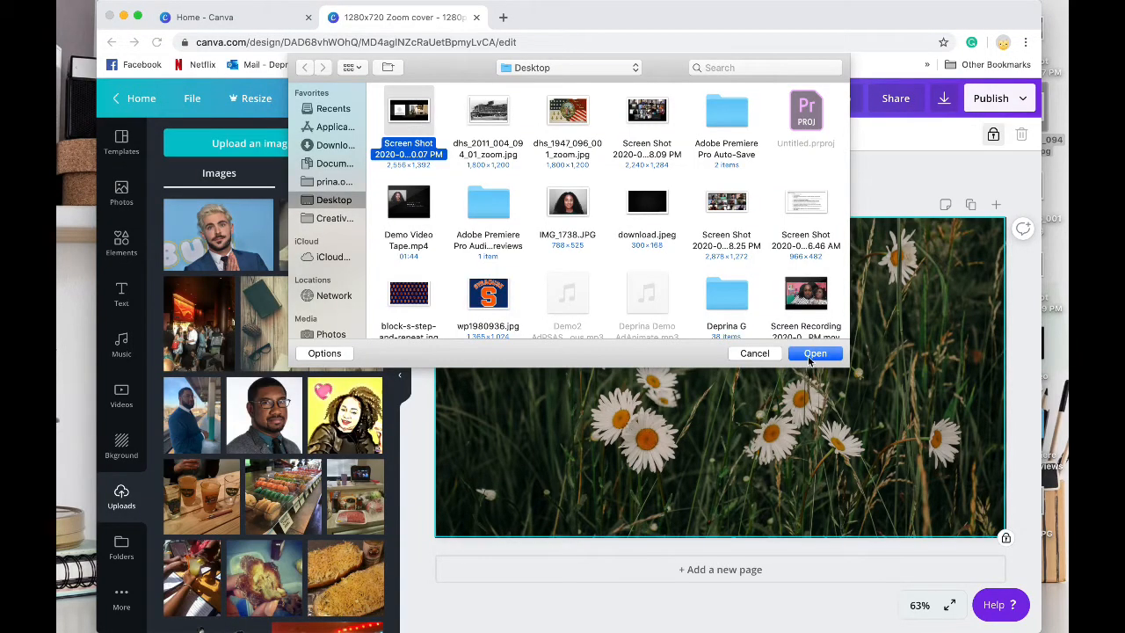
# Step: Upload the selected Screen Shot file from the Desktop and place that image on the page over the daisies
pyautogui.click(813, 353)
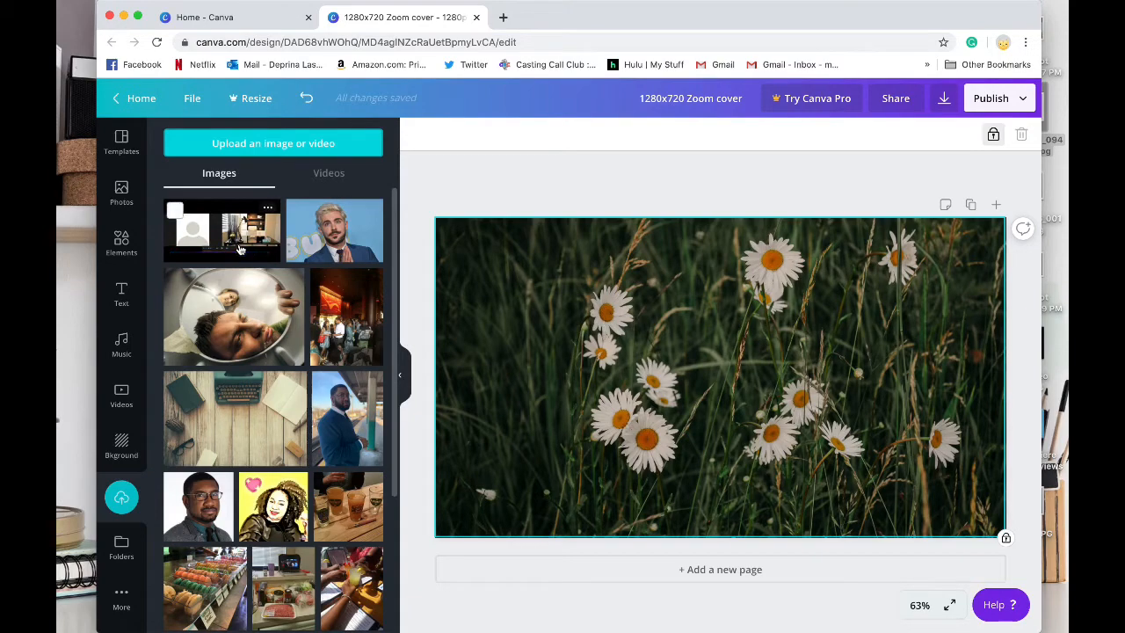
pyautogui.moveTo(240, 250); pyautogui.dragTo(593, 316)
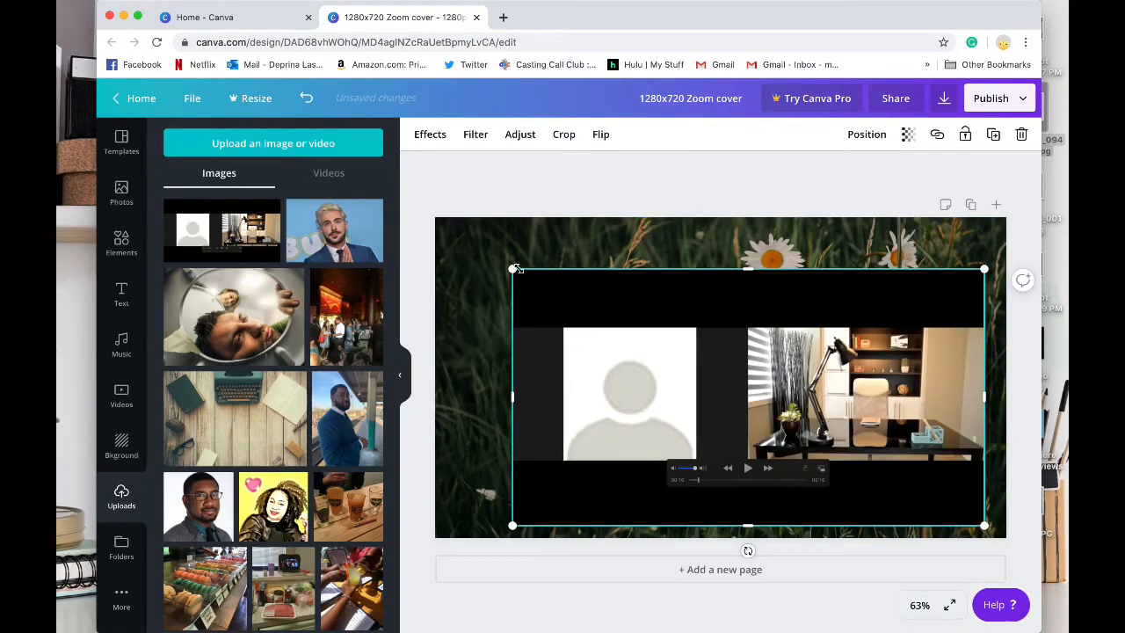
# Step: Enlarge the uploaded screenshot until it reaches all four edges of the page
pyautogui.moveTo(517, 268); pyautogui.dragTo(452, 213)
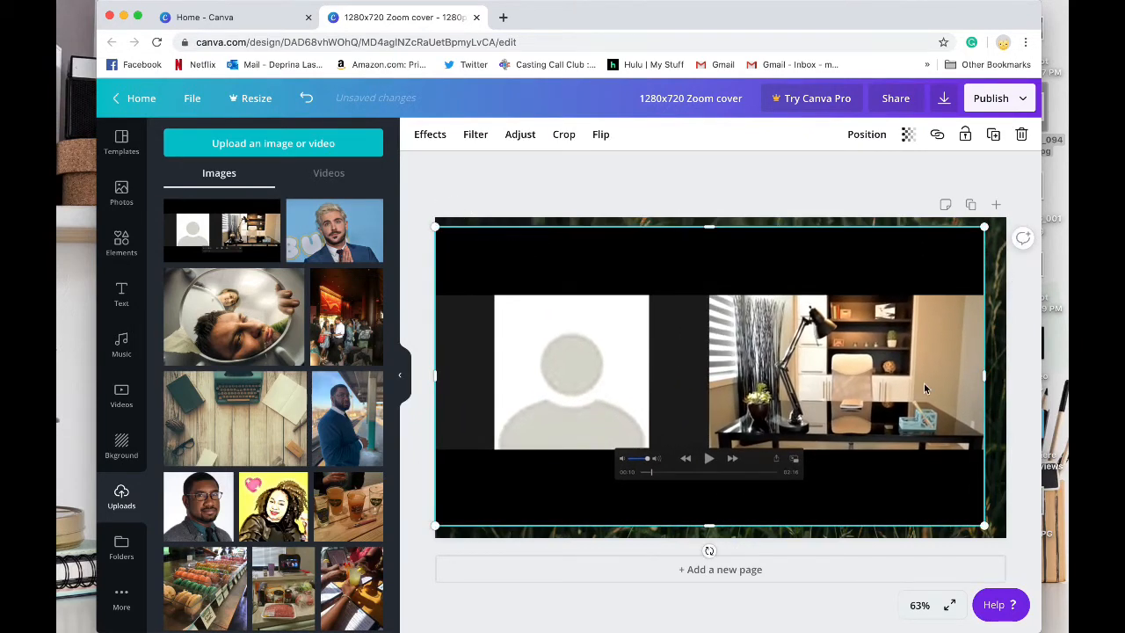
pyautogui.moveTo(985, 376); pyautogui.dragTo(1008, 377)
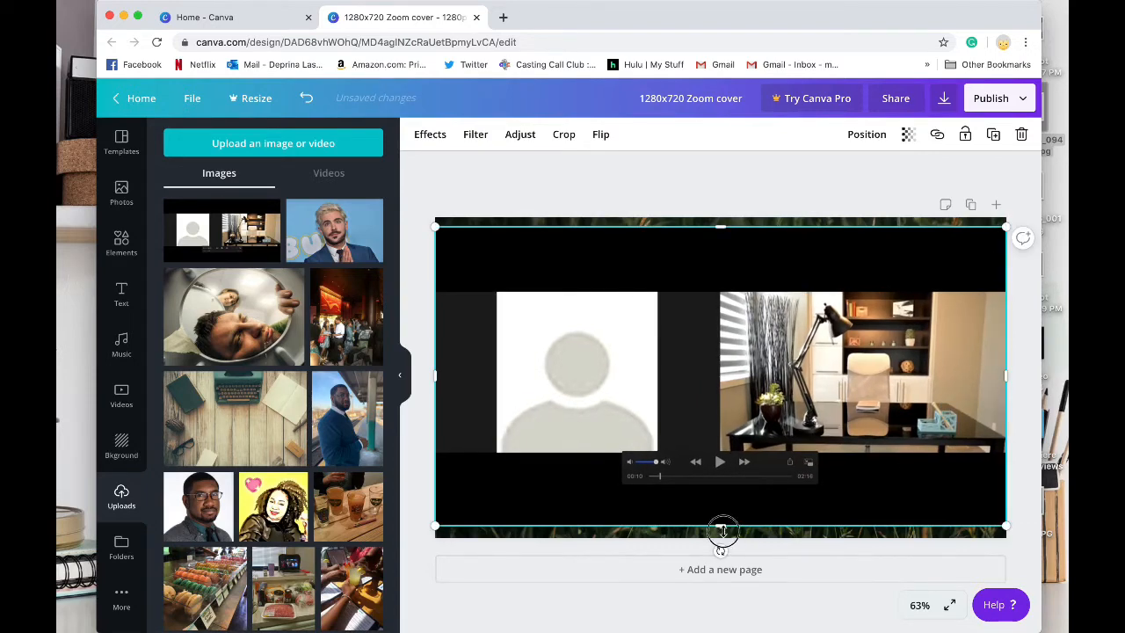
pyautogui.moveTo(721, 528); pyautogui.dragTo(724, 535)
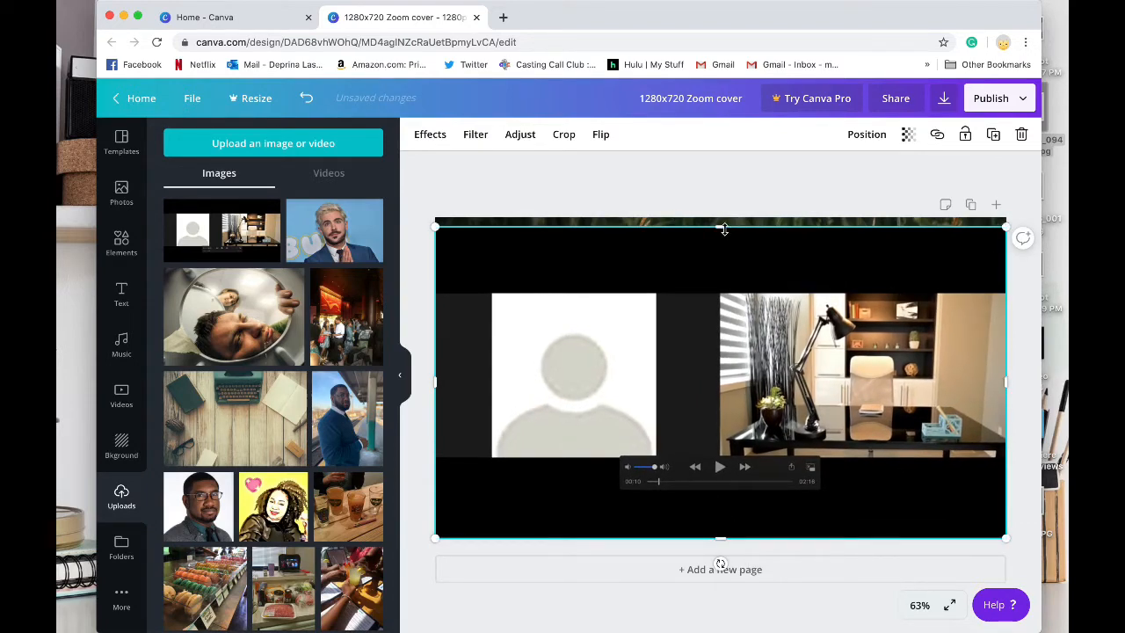
pyautogui.moveTo(722, 228); pyautogui.dragTo(723, 218)
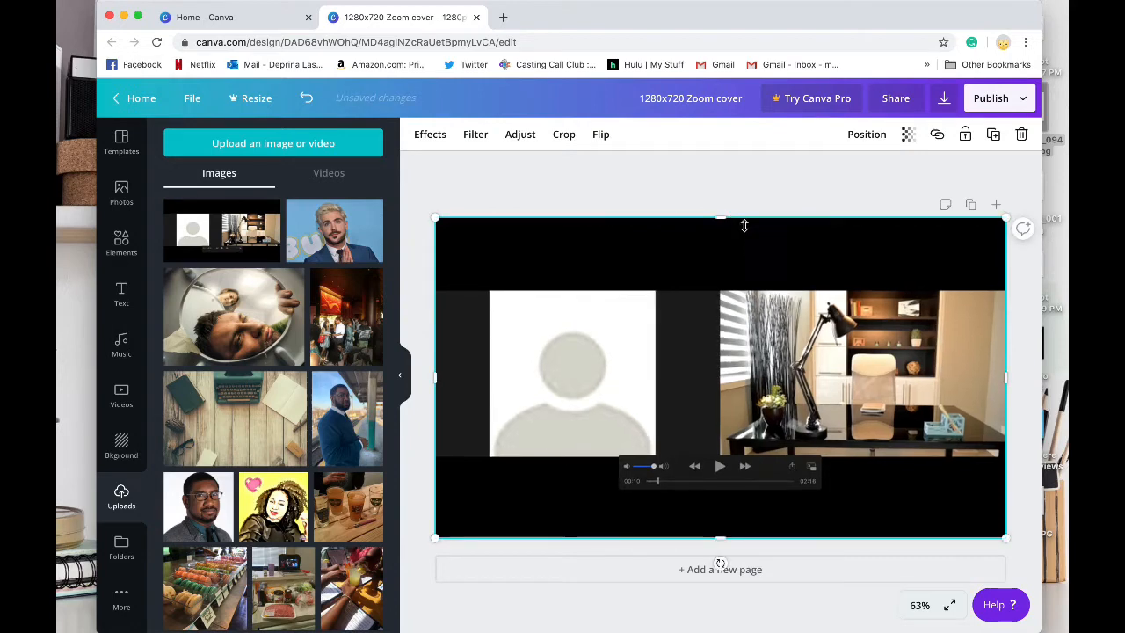
pyautogui.moveTo(433, 380); pyautogui.dragTo(435, 378)
# Step: Crop the screenshot down to its office picture and narrow the result so it ends at the page's right edge
pyautogui.click(564, 134)
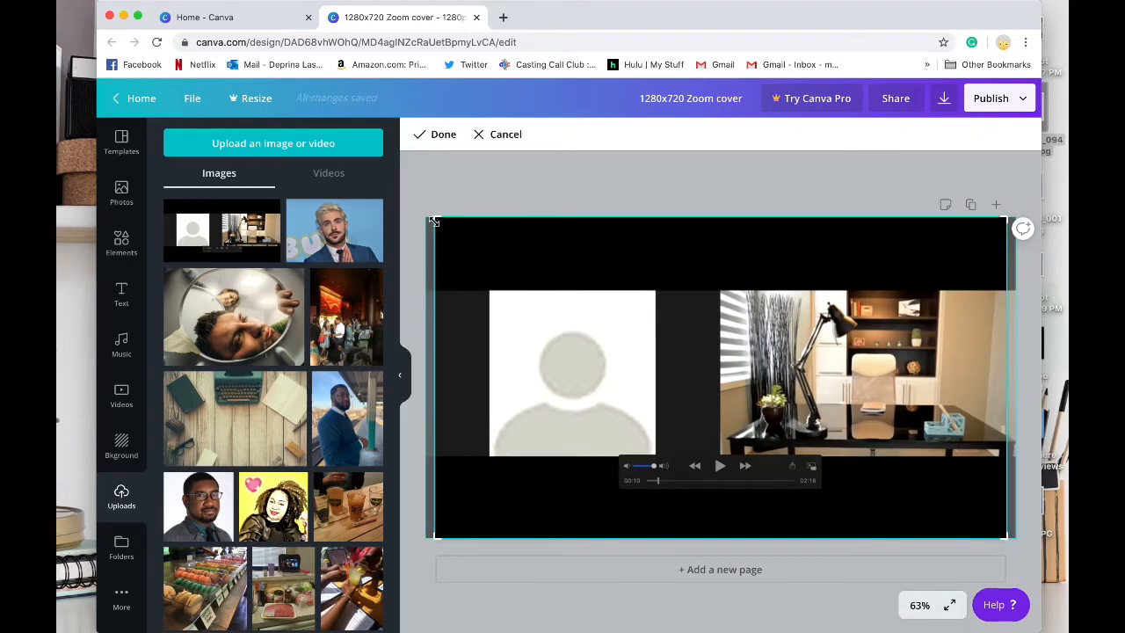
pyautogui.moveTo(434, 220); pyautogui.dragTo(721, 291)
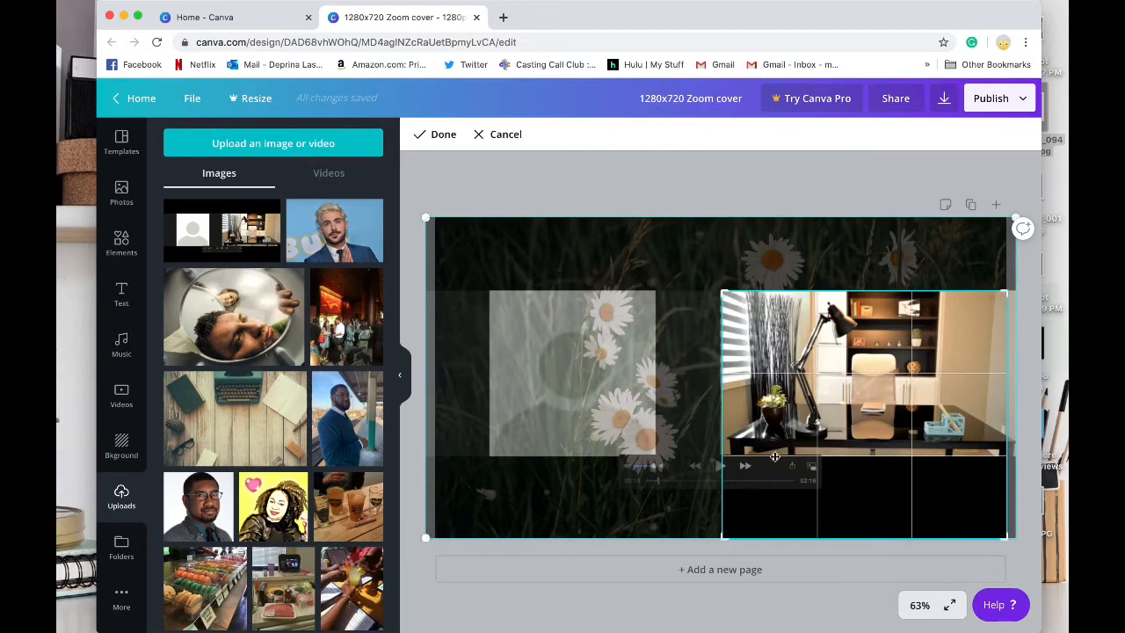
pyautogui.moveTo(1007, 536); pyautogui.dragTo(1009, 451)
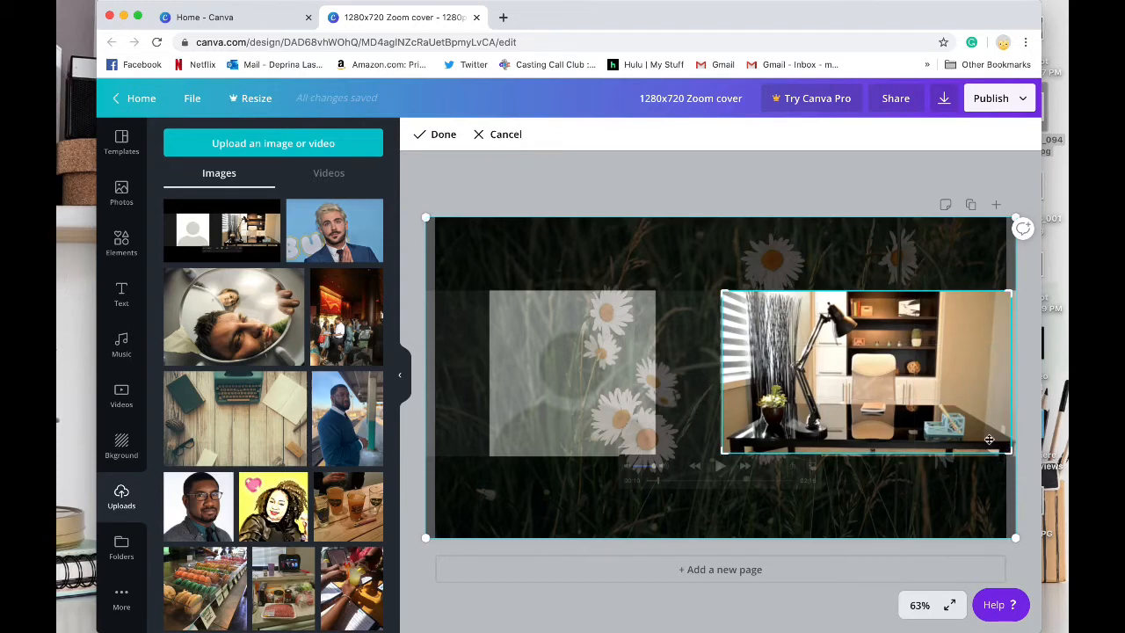
pyautogui.moveTo(1001, 452)
pyautogui.mouseDown()
pyautogui.moveTo(957, 464)
pyautogui.moveTo(841, 415)
pyautogui.moveTo(791, 356)
pyautogui.moveTo(967, 444)
pyautogui.moveTo(1015, 448)
pyautogui.mouseUp()
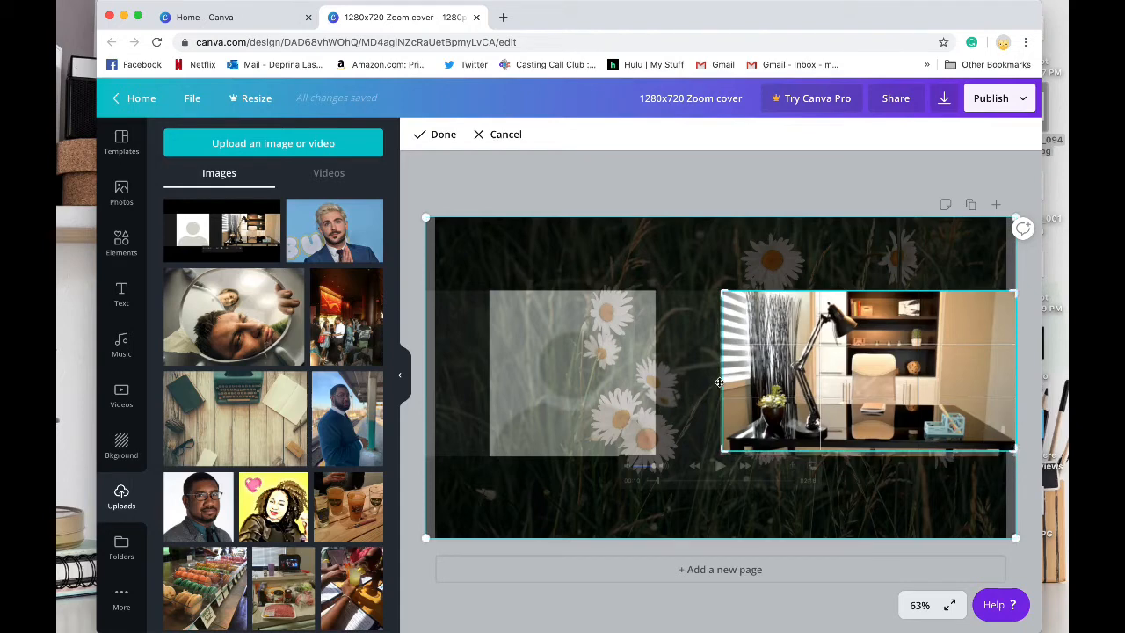
pyautogui.moveTo(721, 381); pyautogui.dragTo(719, 381)
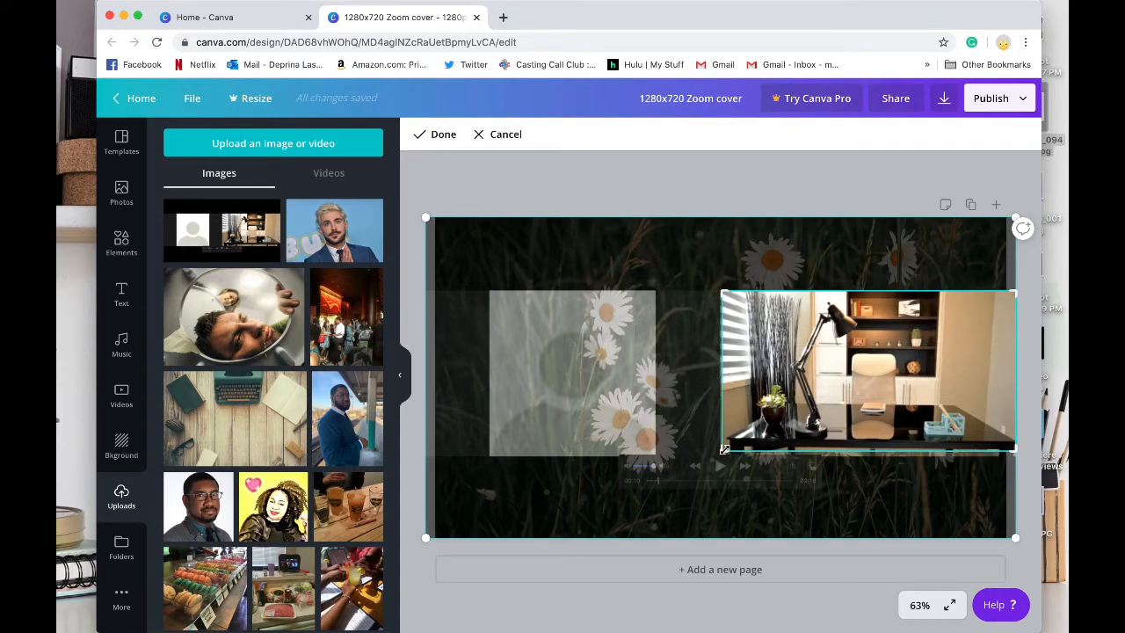
pyautogui.moveTo(725, 449); pyautogui.dragTo(720, 450)
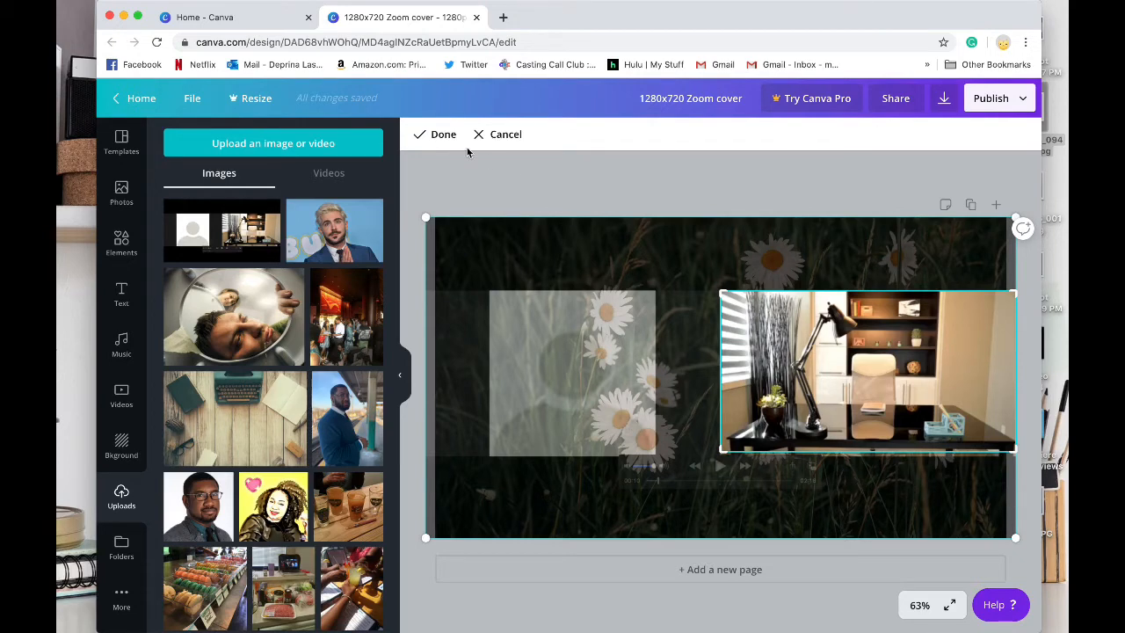
pyautogui.click(439, 136)
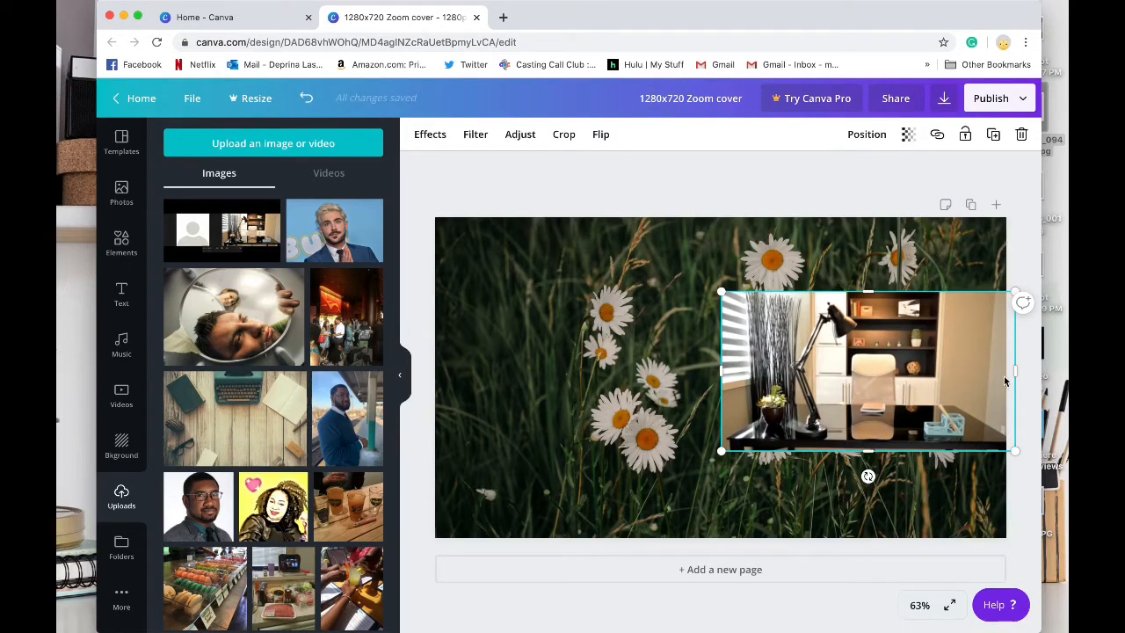
pyautogui.moveTo(1013, 374); pyautogui.dragTo(1009, 374)
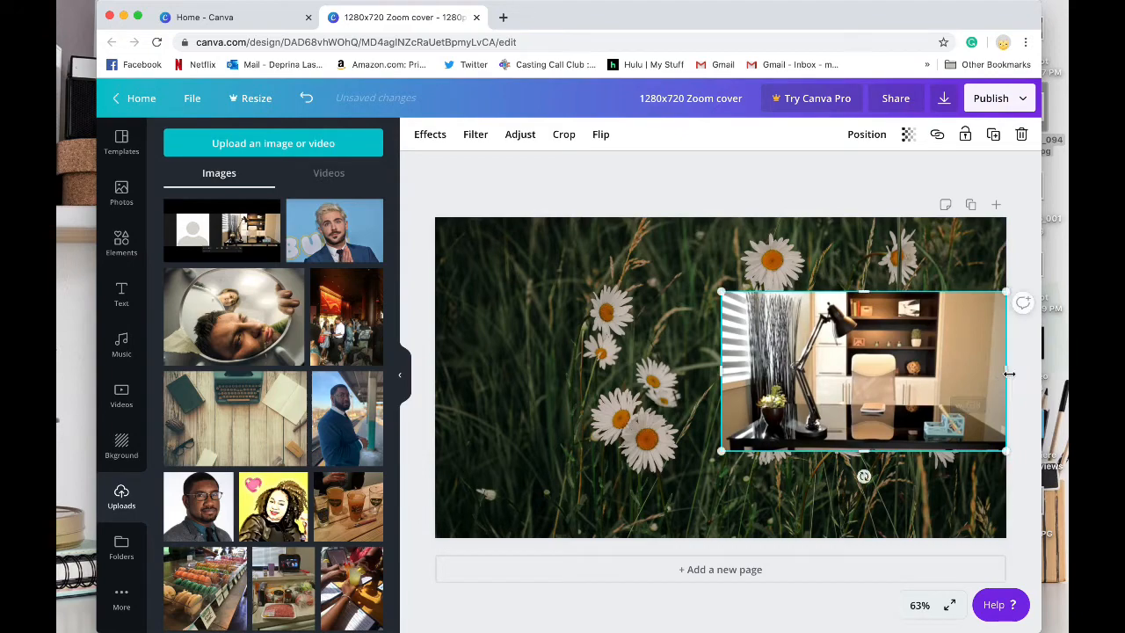
pyautogui.click(616, 354)
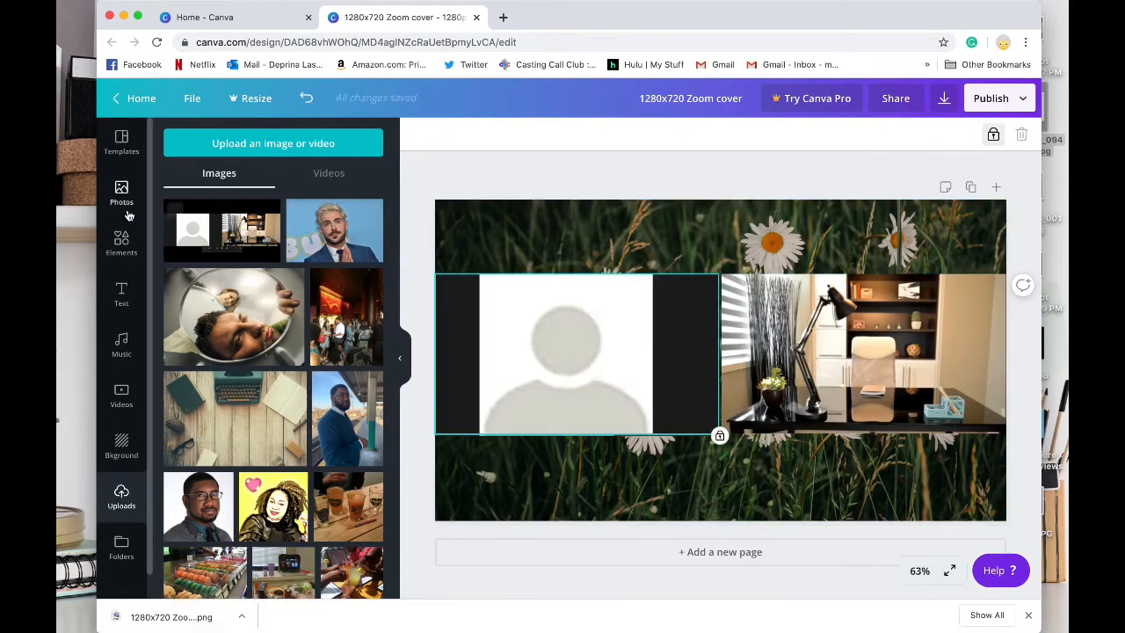
# Step: Add a square shape and stretch it into a horizontal band covering both cropped screenshot images almost to the page's right edge
pyautogui.click(120, 243)
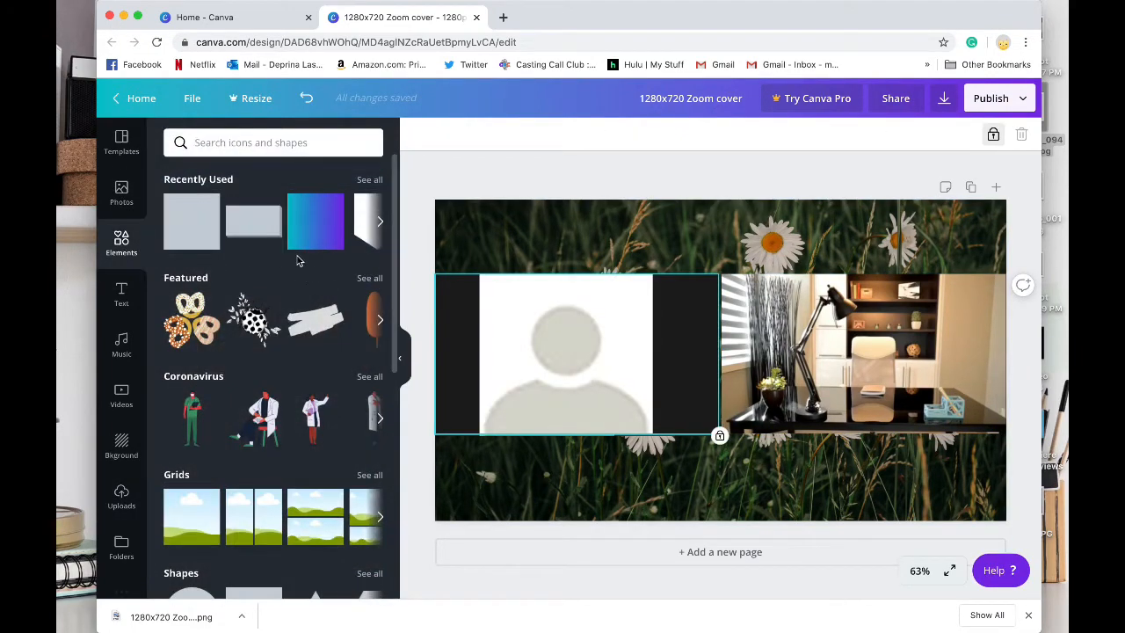
pyautogui.scroll(-5, 248, 387)
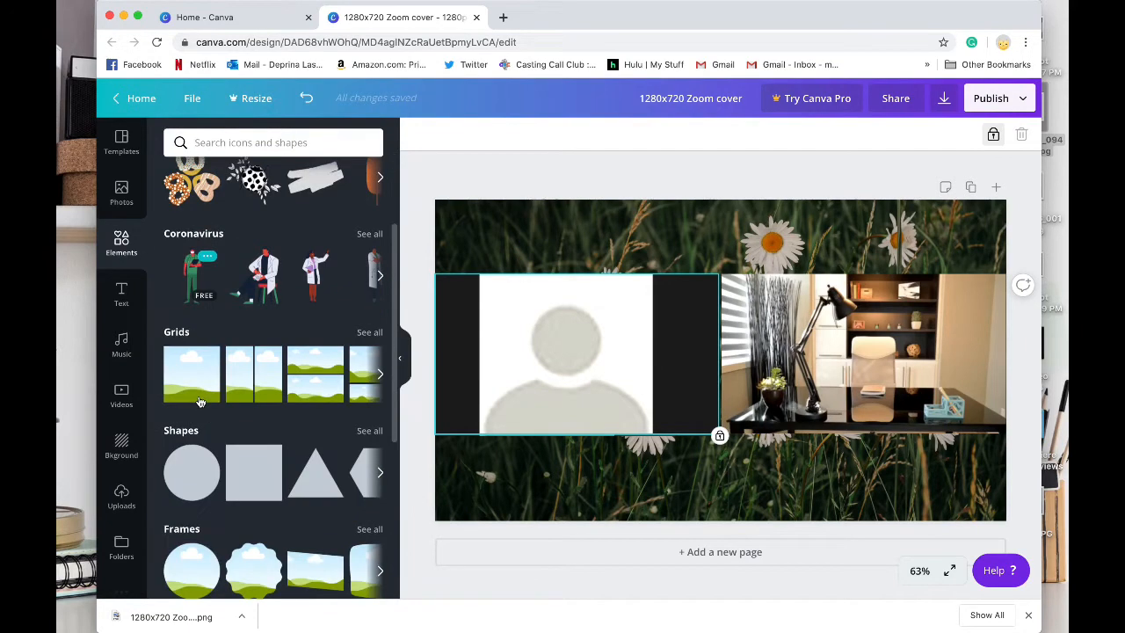
pyautogui.click(257, 356)
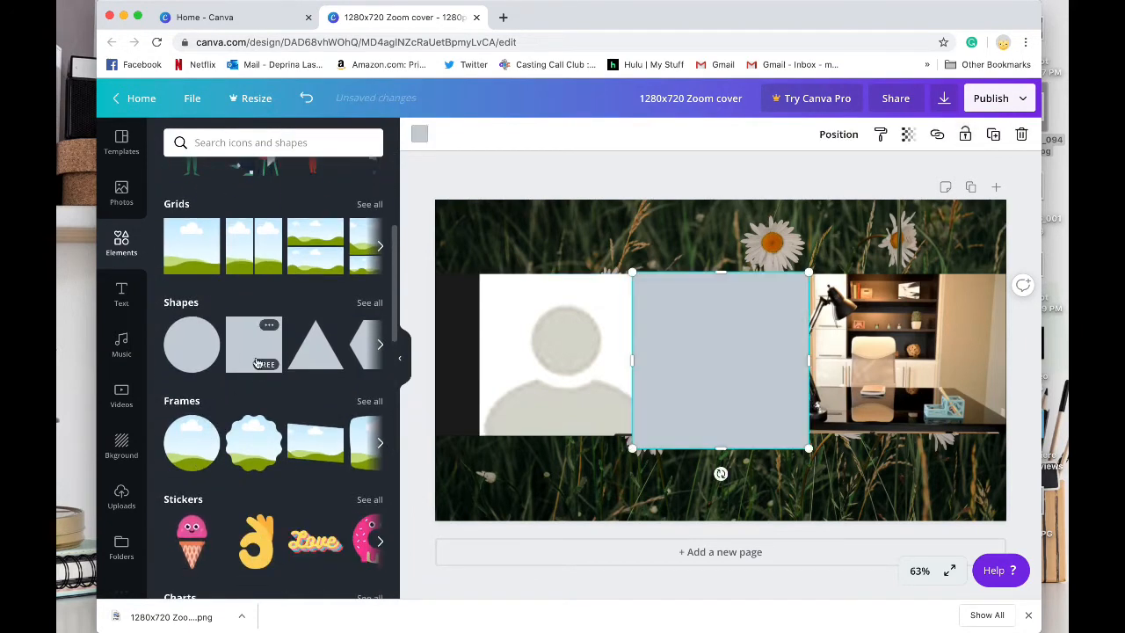
pyautogui.moveTo(633, 360); pyautogui.dragTo(435, 366)
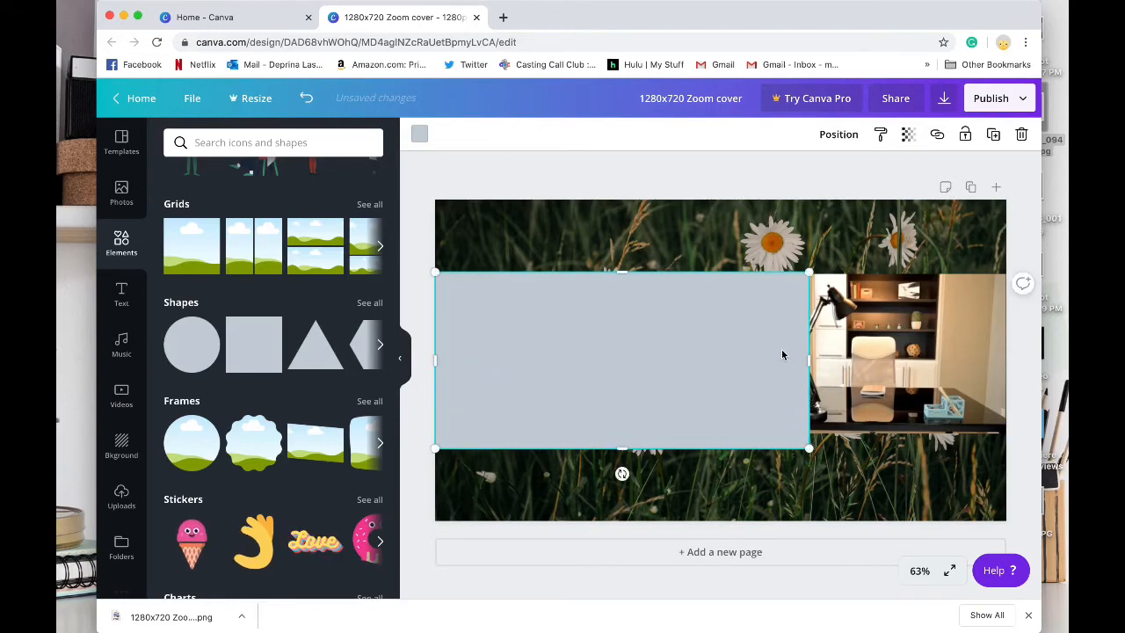
pyautogui.moveTo(810, 360); pyautogui.dragTo(1002, 367)
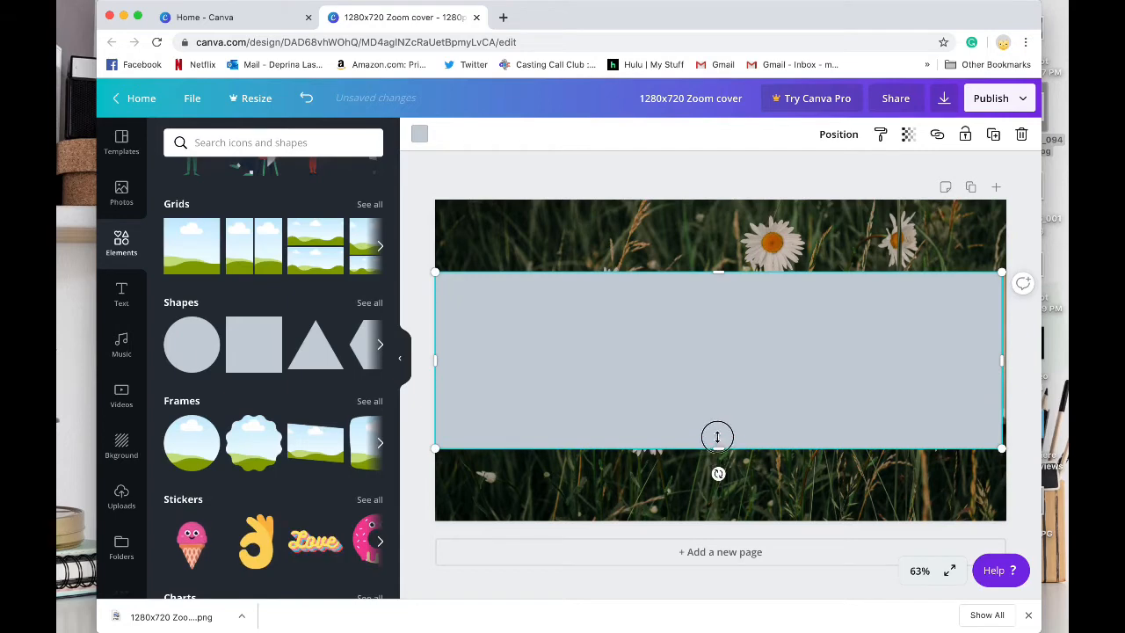
pyautogui.moveTo(716, 444); pyautogui.dragTo(716, 434)
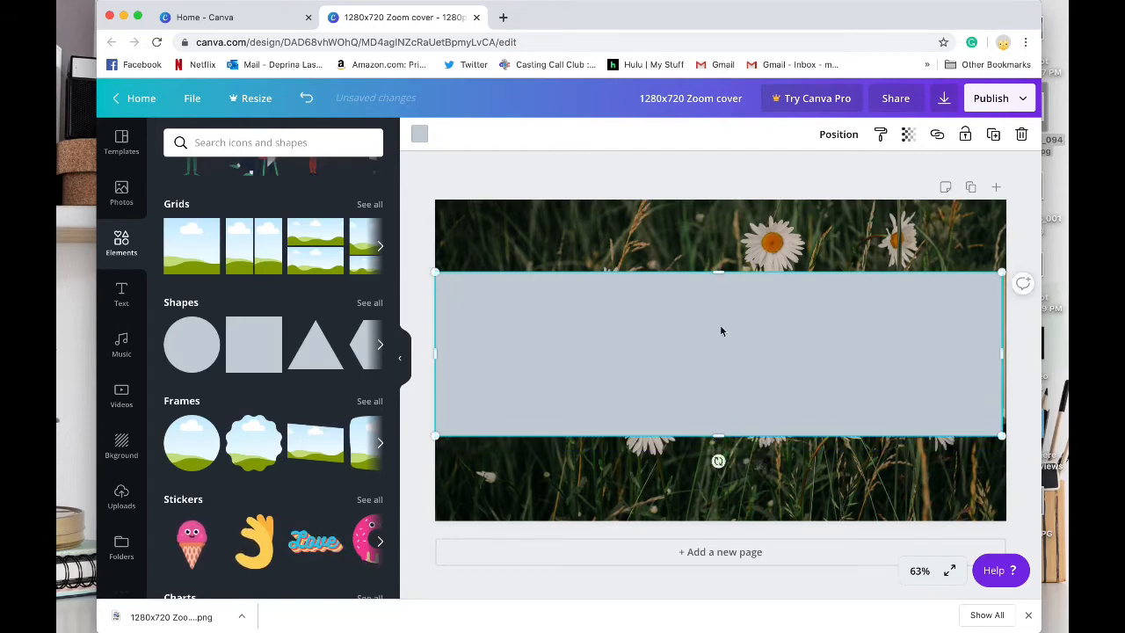
pyautogui.moveTo(719, 269); pyautogui.dragTo(719, 274)
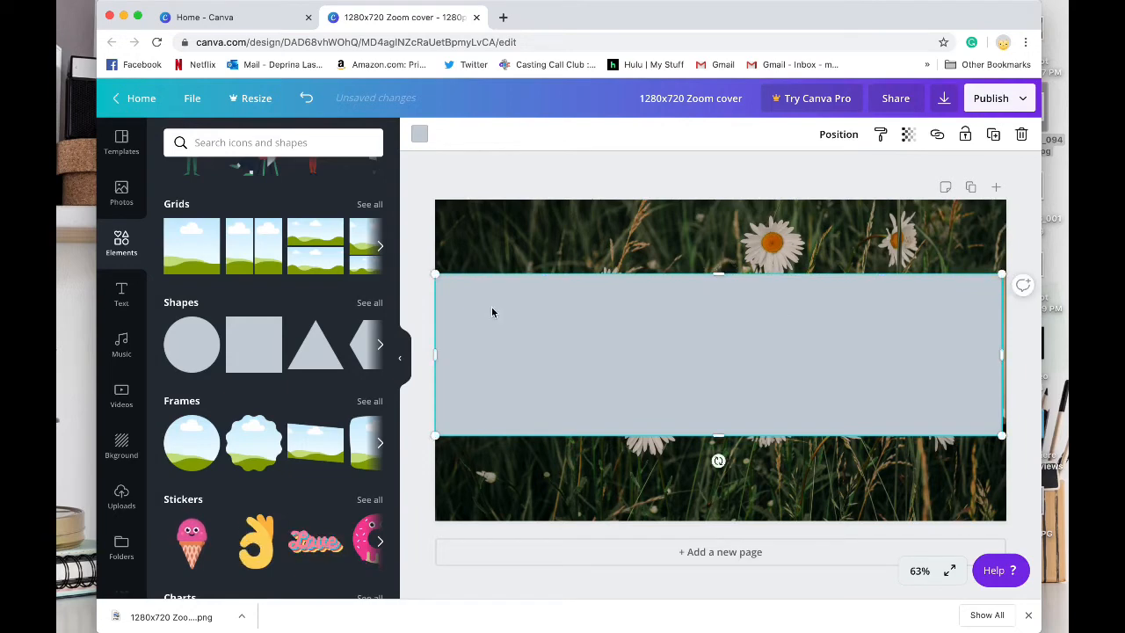
# Step: Fill the band with the default yellow and widen it to 1,280 so it spans the full page
pyautogui.click(420, 134)
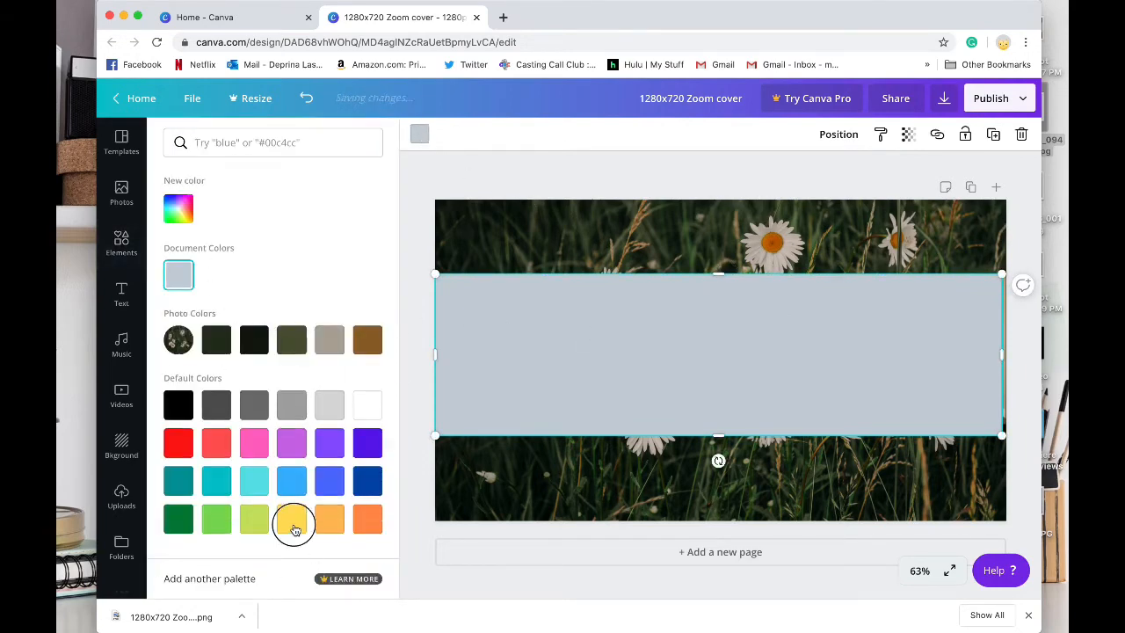
pyautogui.click(291, 519)
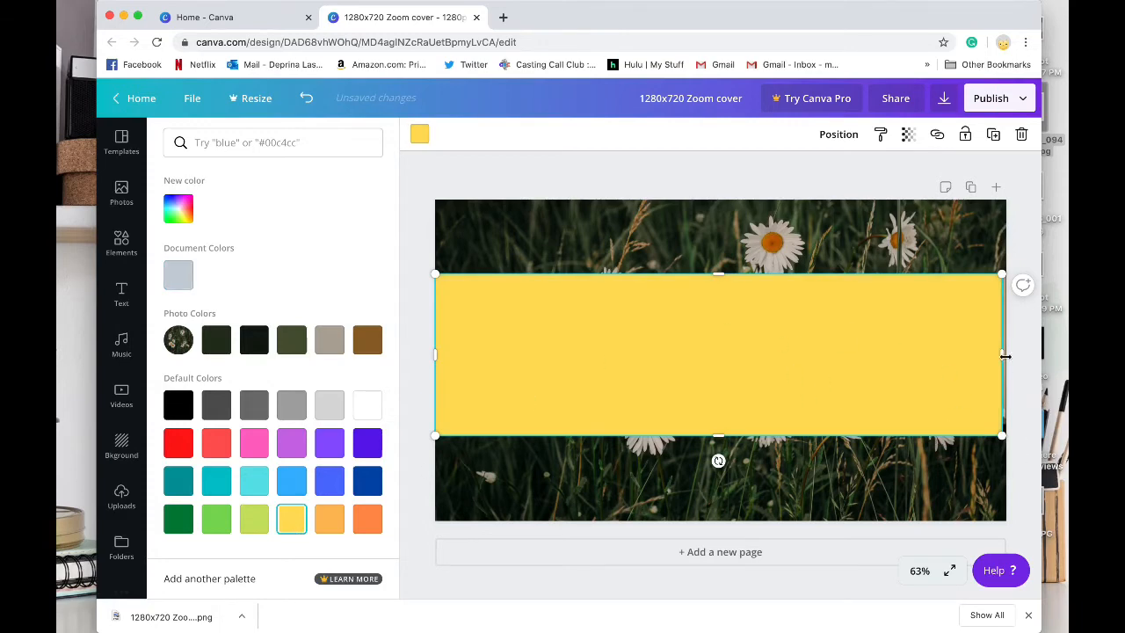
pyautogui.moveTo(1003, 354); pyautogui.dragTo(1007, 354)
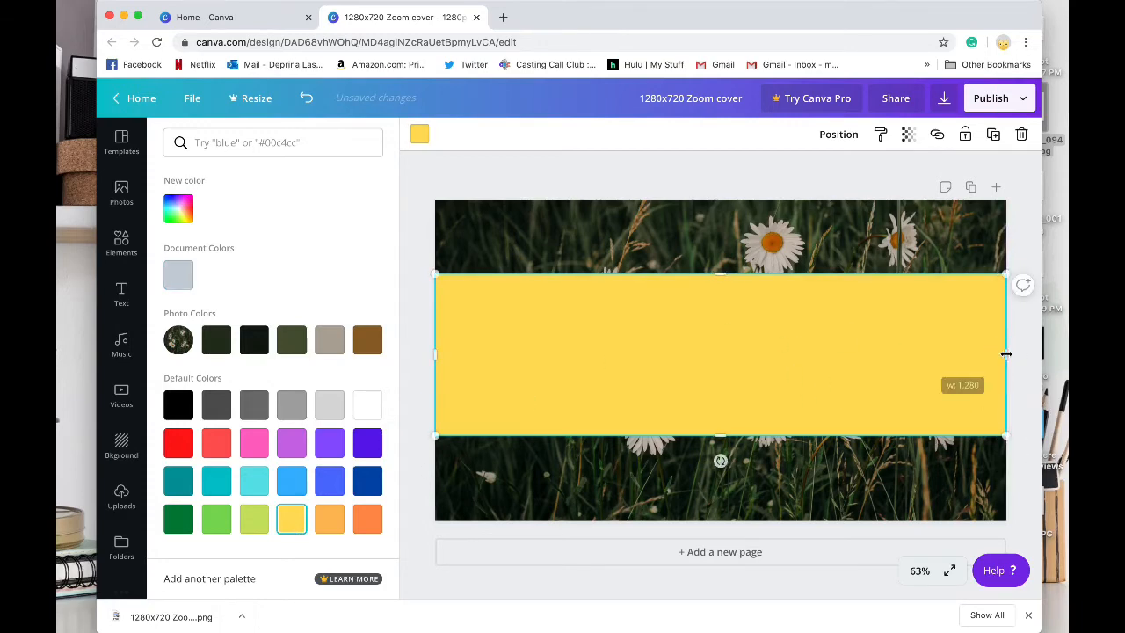
pyautogui.press('Escape')
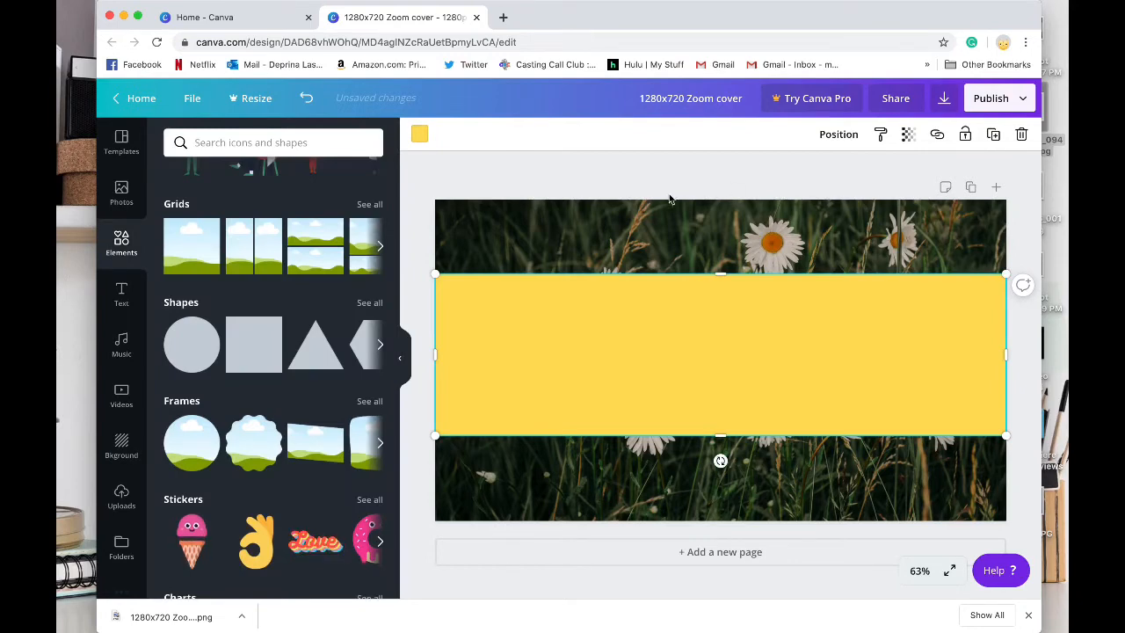
pyautogui.click(581, 179)
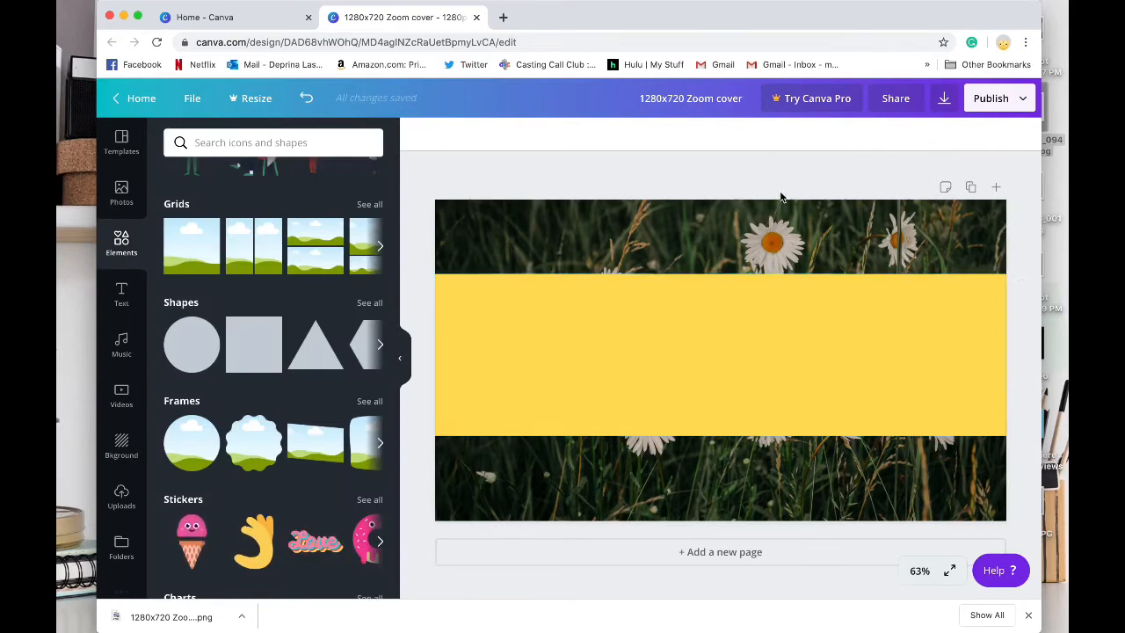
# Step: Download the cover as a PNG and dismiss the Canva Pro trial offer
pyautogui.click(945, 98)
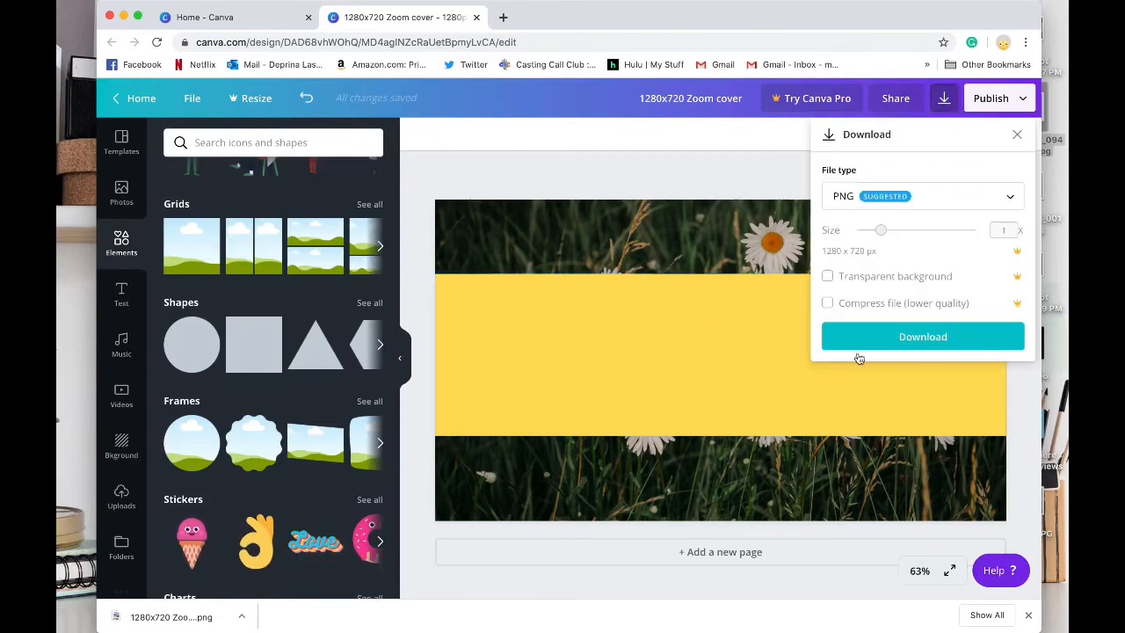
pyautogui.click(907, 344)
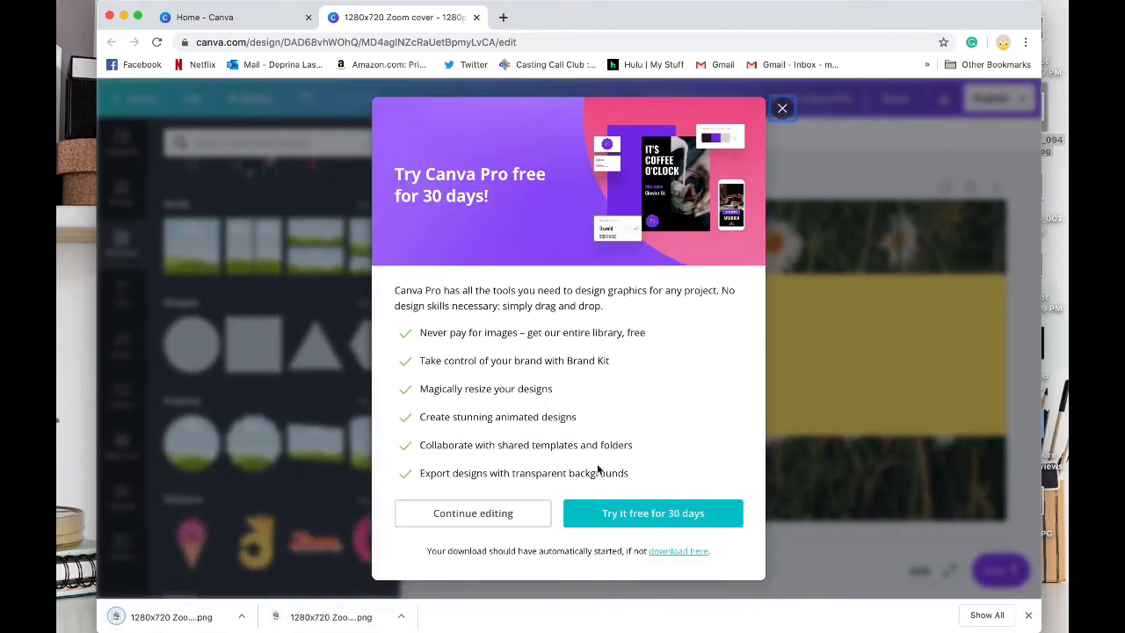
pyautogui.click(782, 108)
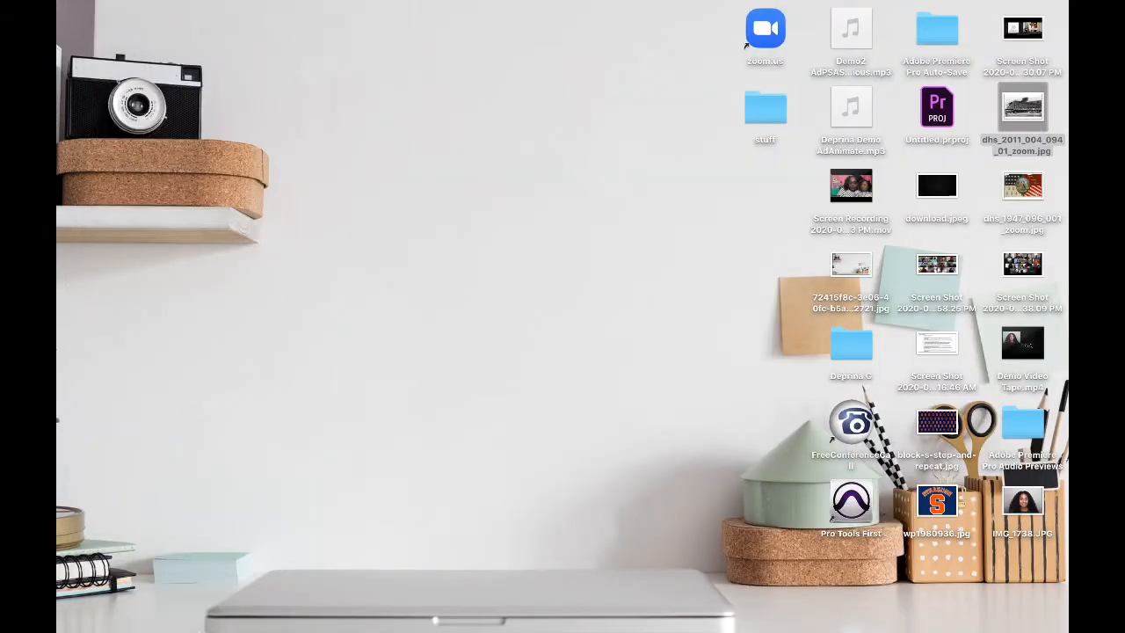
# Step: Switch to Premiere Pro and minimize the Zoom EditBackgrounds project window to reach the desktop
pyautogui.moveTo(277, 626)
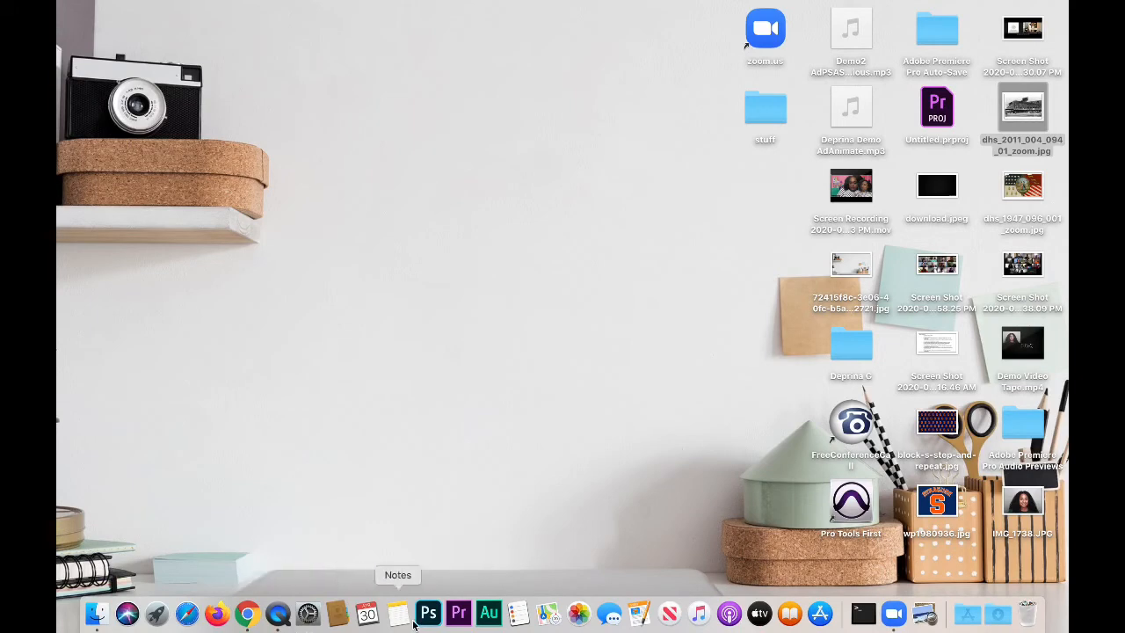
pyautogui.click(459, 622)
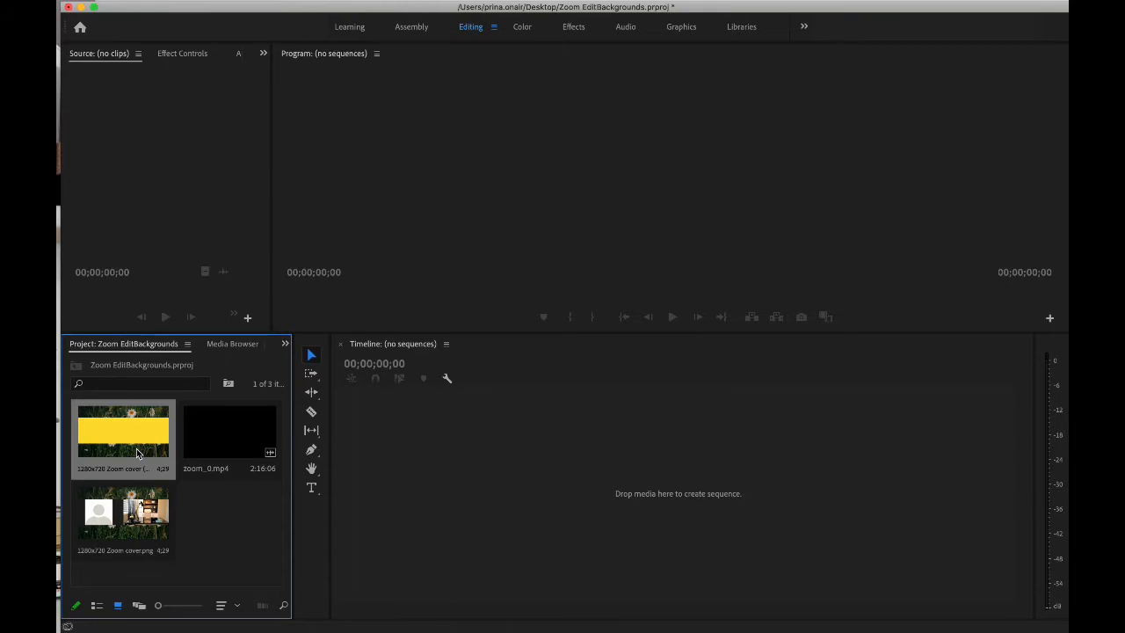
pyautogui.click(81, 7)
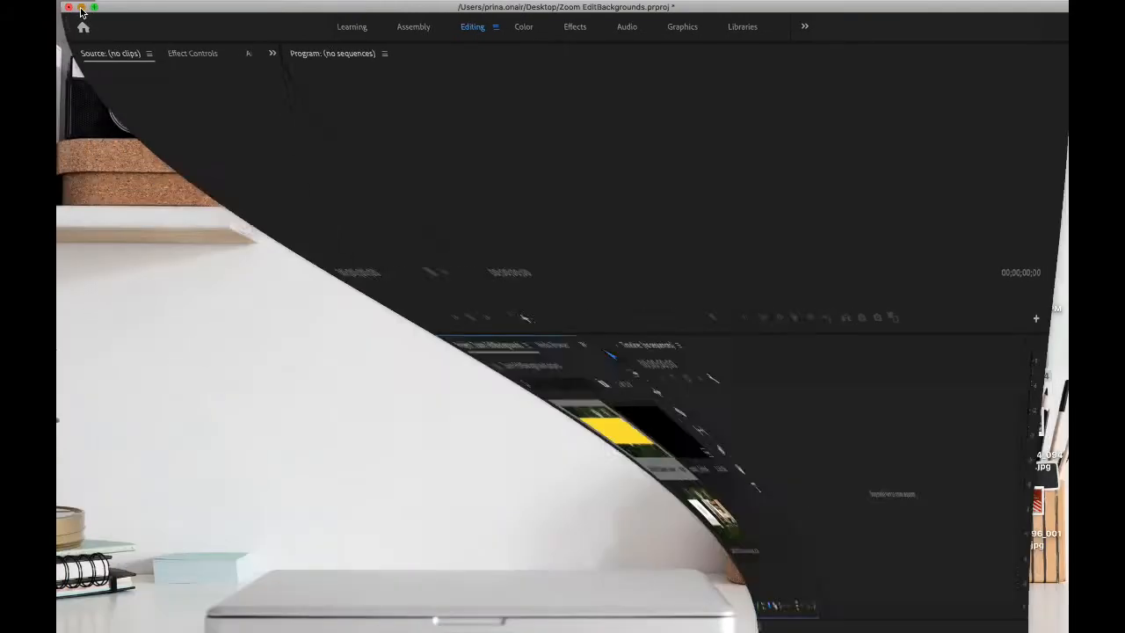
# Step: Open 1280x720 Zoom cover (1).png from the desktop in Preview, delete its yellow band with Instant Alpha and close the image
pyautogui.doubleClick(1023, 108)
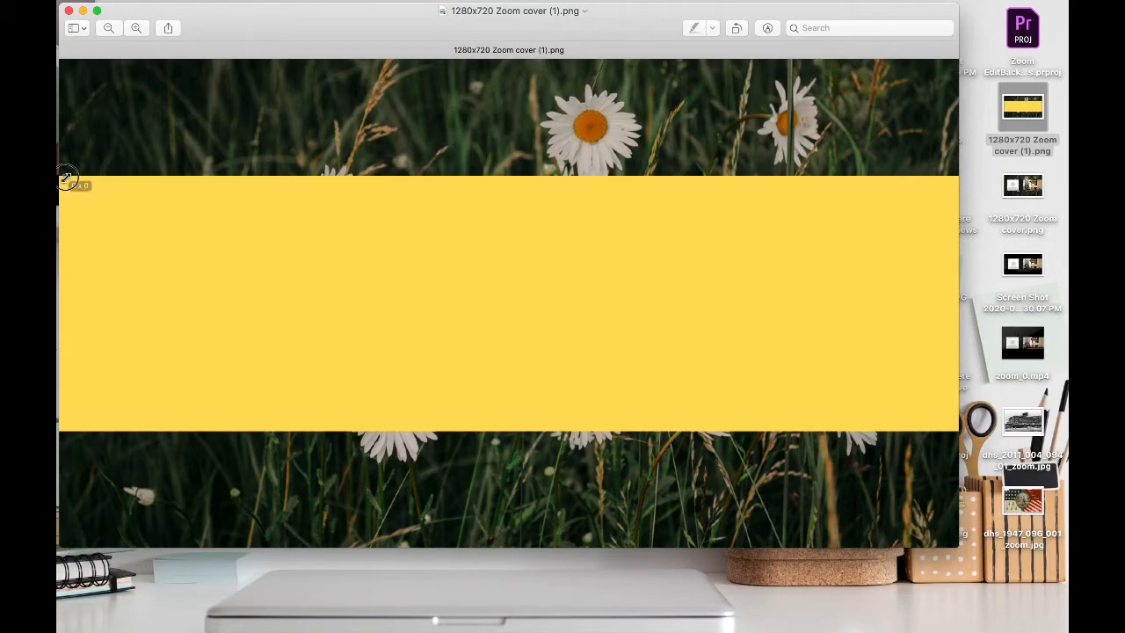
pyautogui.moveTo(65, 177); pyautogui.dragTo(956, 430)
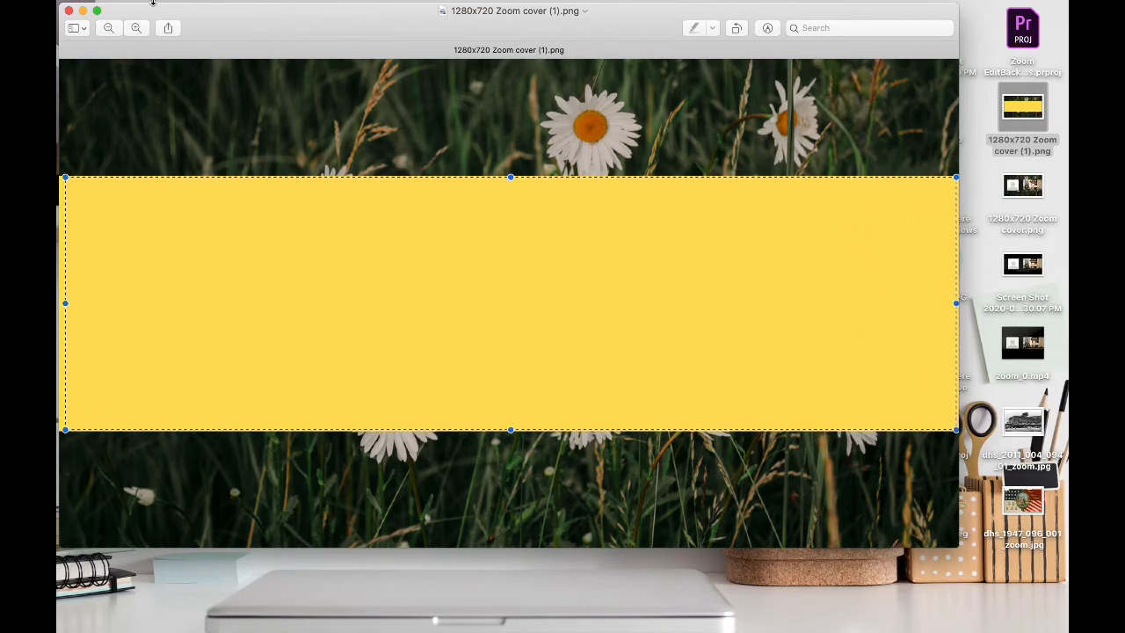
pyautogui.click(766, 29)
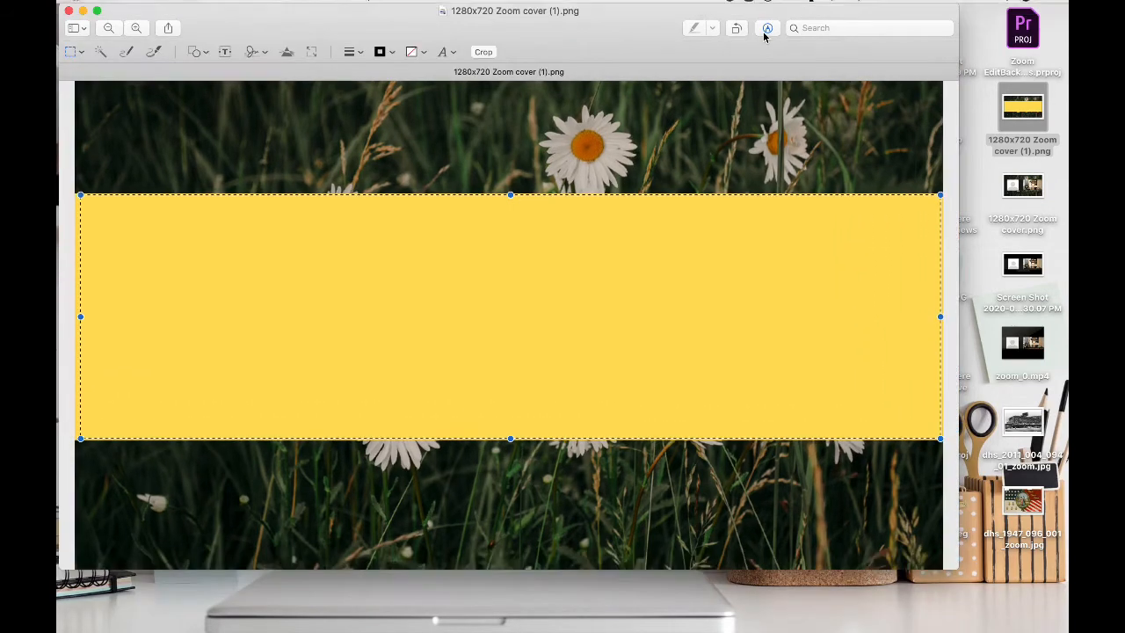
pyautogui.click(82, 52)
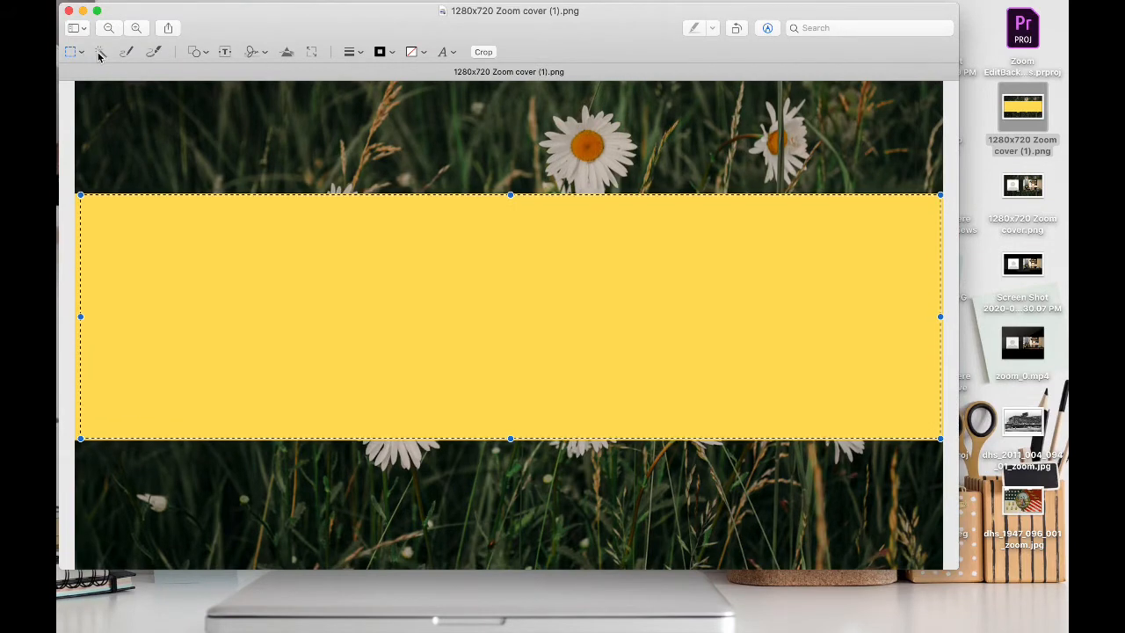
pyautogui.click(103, 54)
pyautogui.moveTo(101, 228)
pyautogui.mouseDown()
pyautogui.moveTo(163, 264)
pyautogui.moveTo(93, 244)
pyautogui.moveTo(63, 201)
pyautogui.moveTo(216, 249)
pyautogui.moveTo(93, 233)
pyautogui.mouseUp()
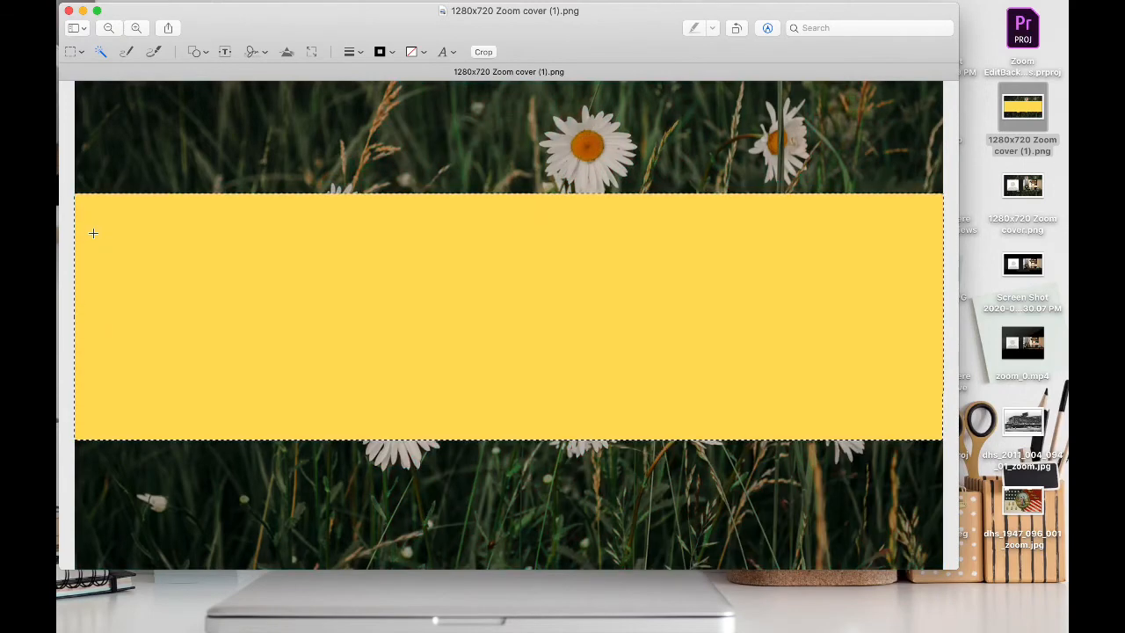
pyautogui.press('Delete')
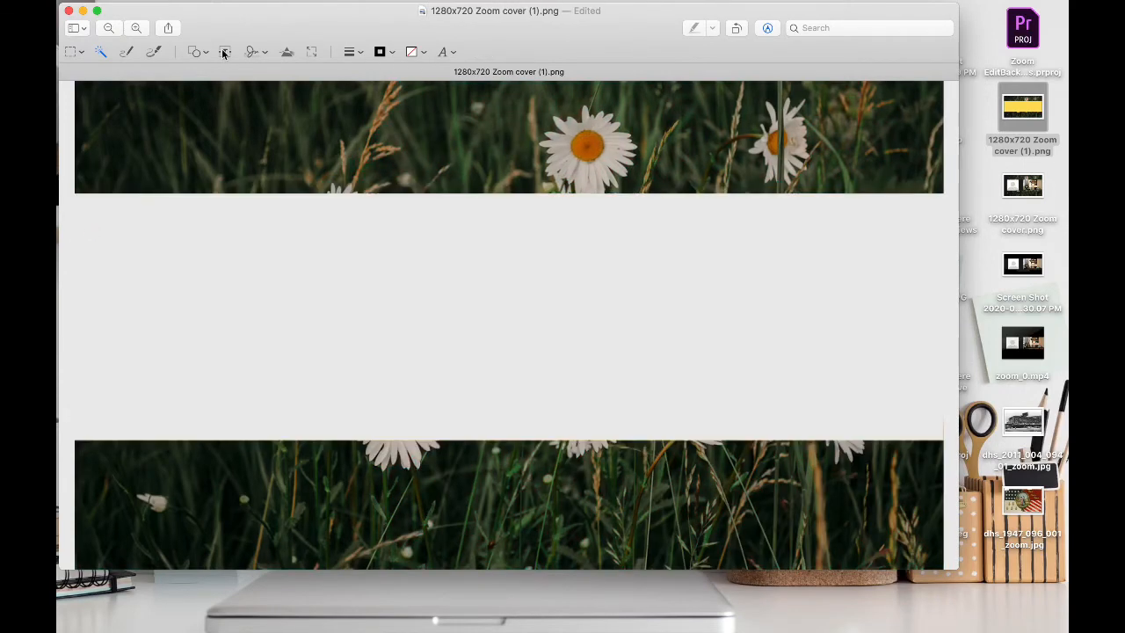
pyautogui.click(69, 12)
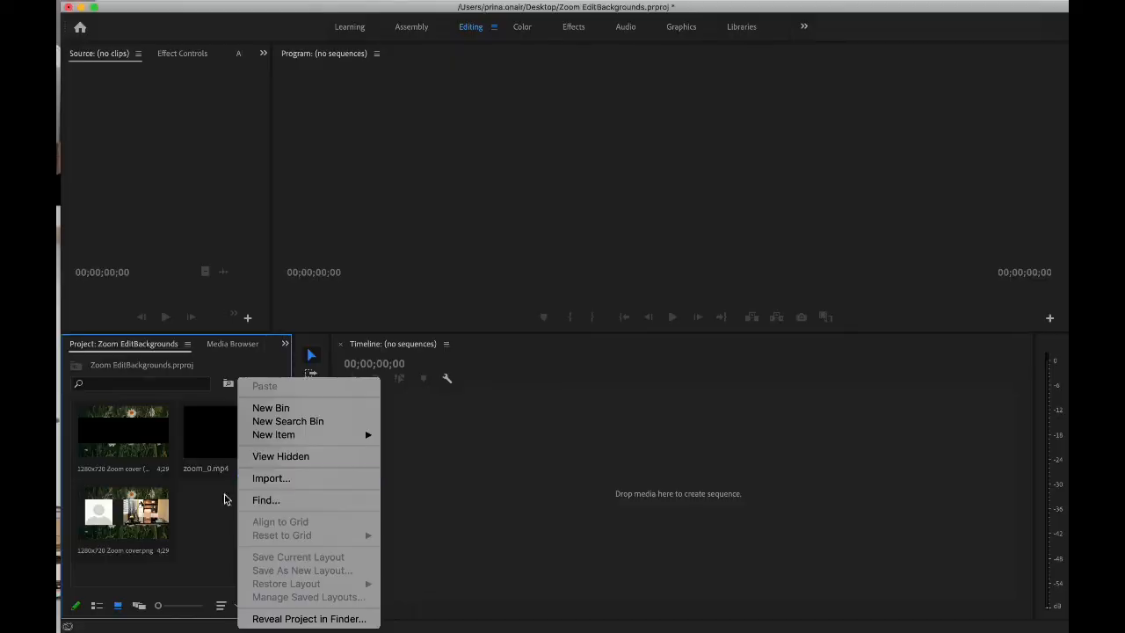
# Step: In Premiere Pro, create a sequence from zoom_0.mp4 and lay the transparent cover PNG on V2 over the video's full length
pyautogui.click(145, 450)
pyautogui.click(132, 439)
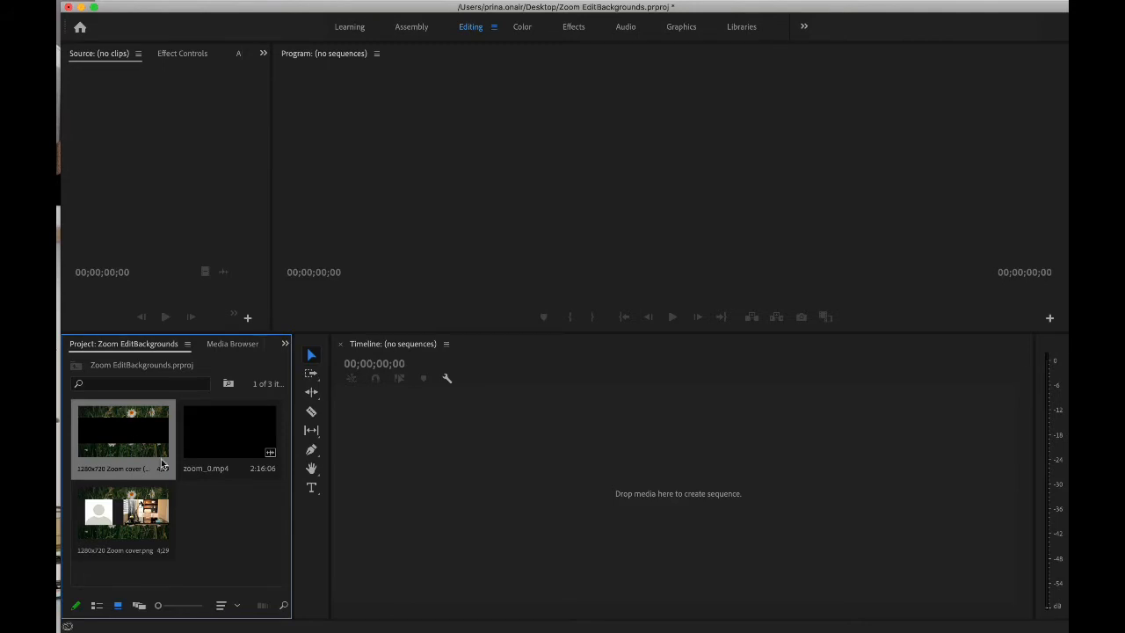
pyautogui.moveTo(226, 430); pyautogui.dragTo(357, 477)
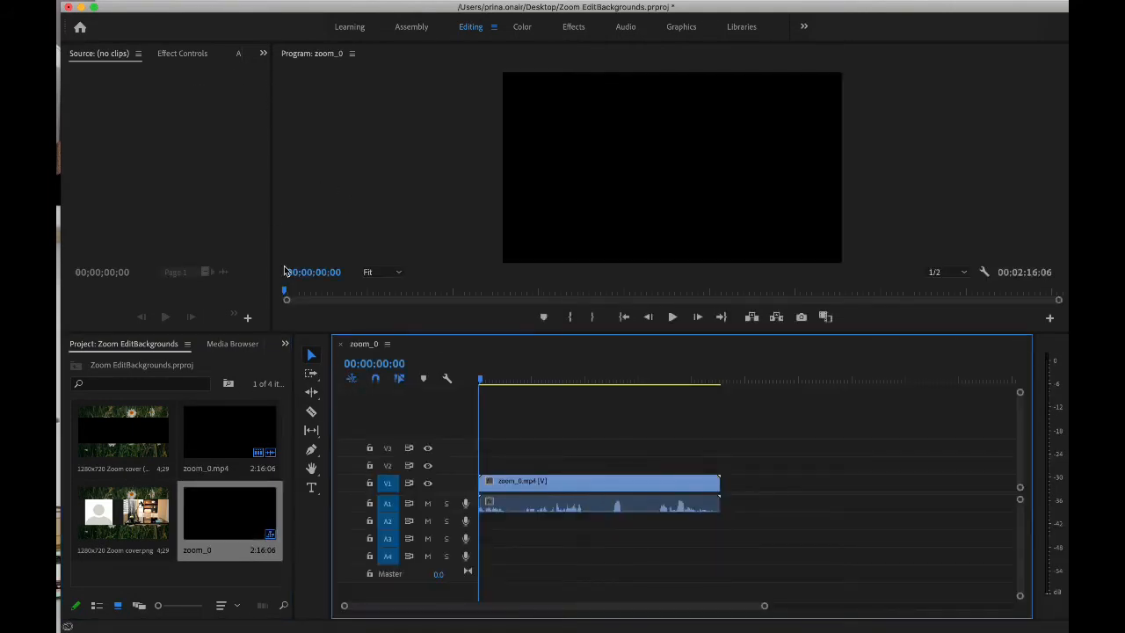
pyautogui.moveTo(153, 436); pyautogui.dragTo(735, 453)
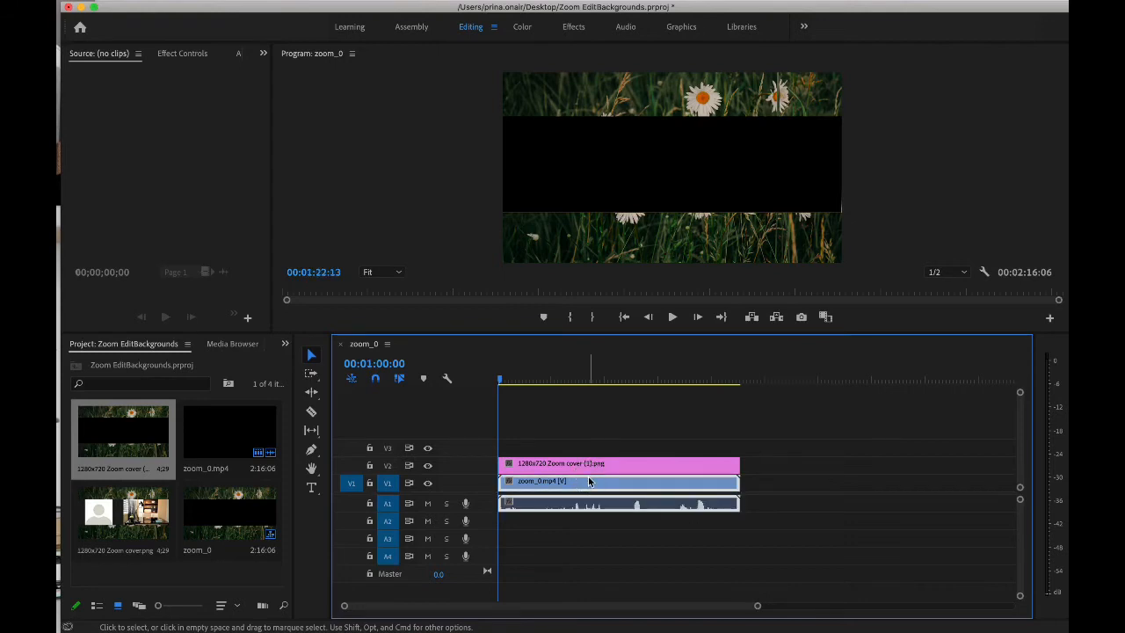
# Step: Scrub and play through the sequence to check how the Zoom video shows through the cover's opening
pyautogui.click(646, 380)
pyautogui.moveTo(647, 380); pyautogui.dragTo(506, 389)
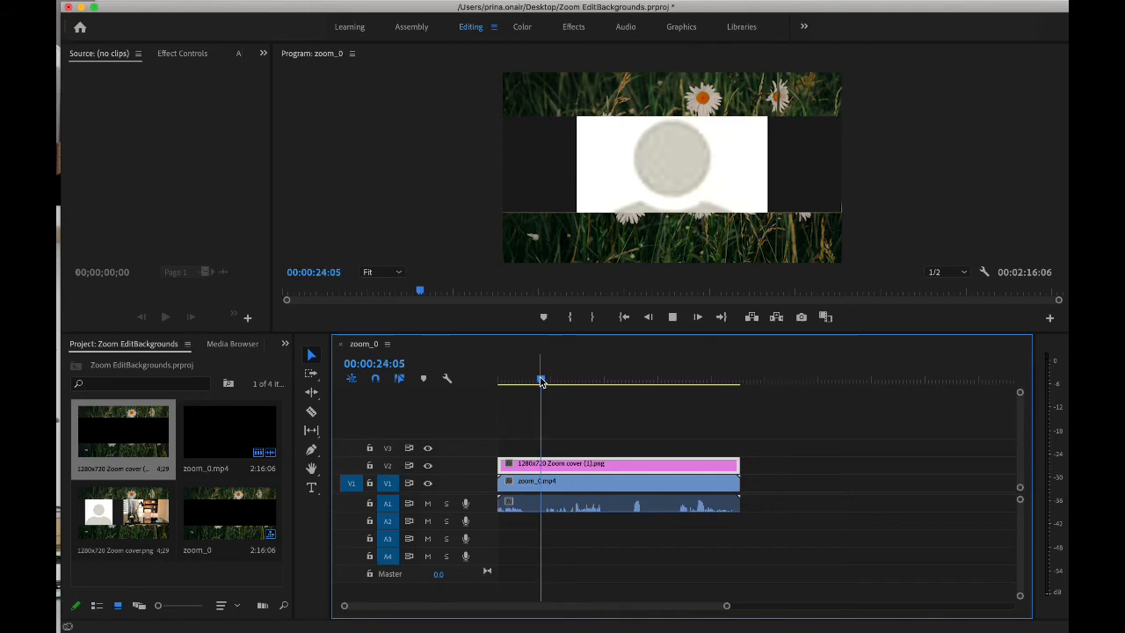
pyautogui.moveTo(544, 381); pyautogui.dragTo(582, 381)
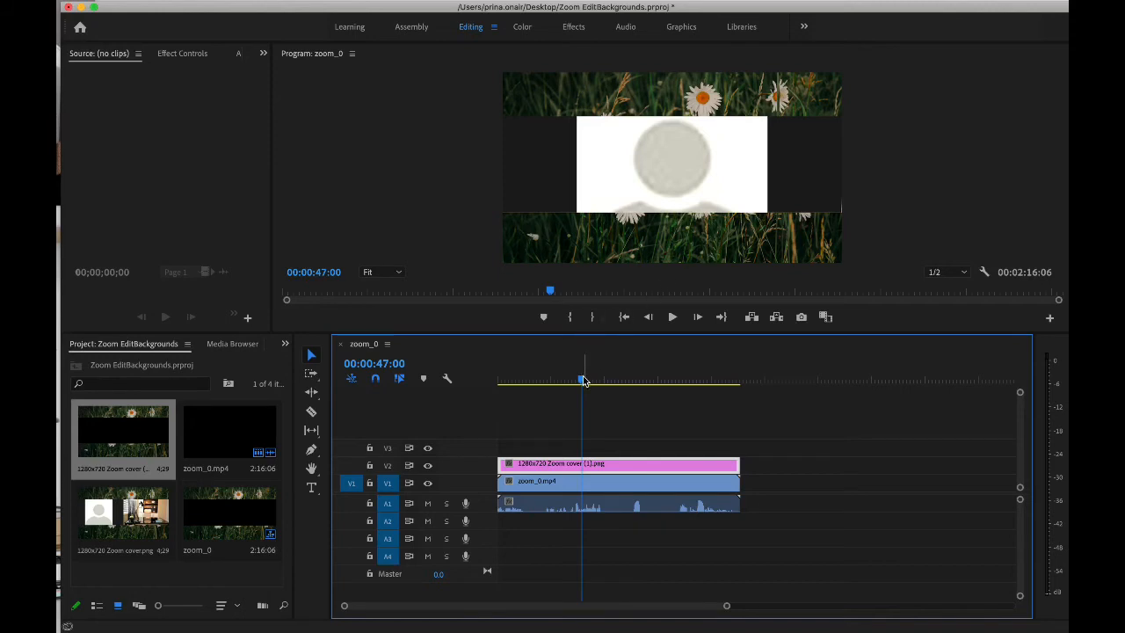
pyautogui.moveTo(583, 381); pyautogui.dragTo(607, 384)
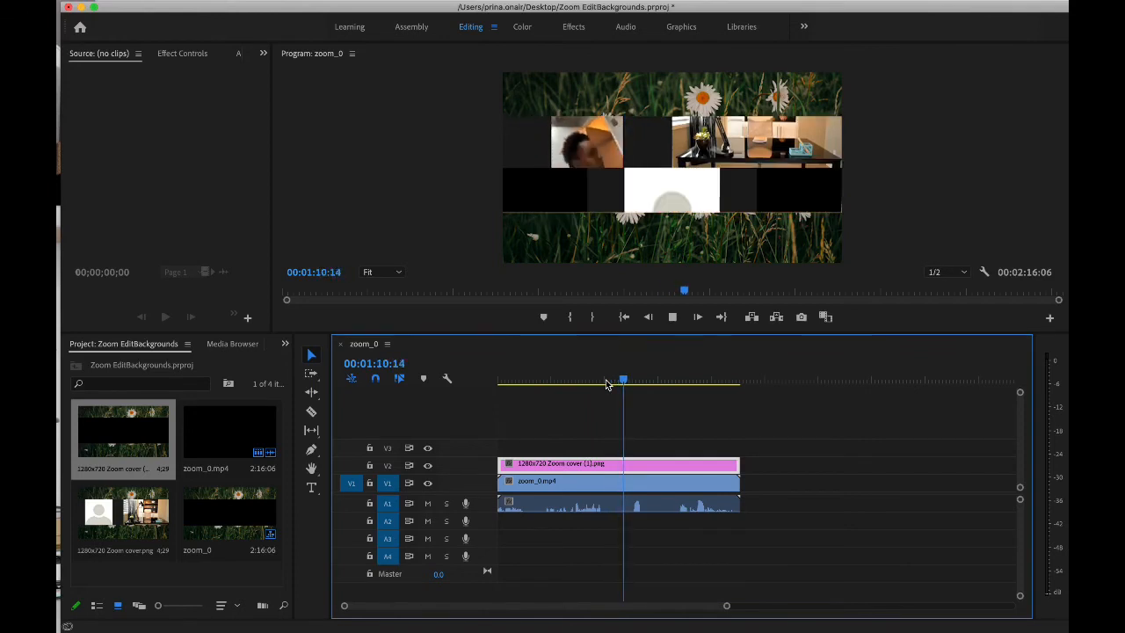
pyautogui.press('space')
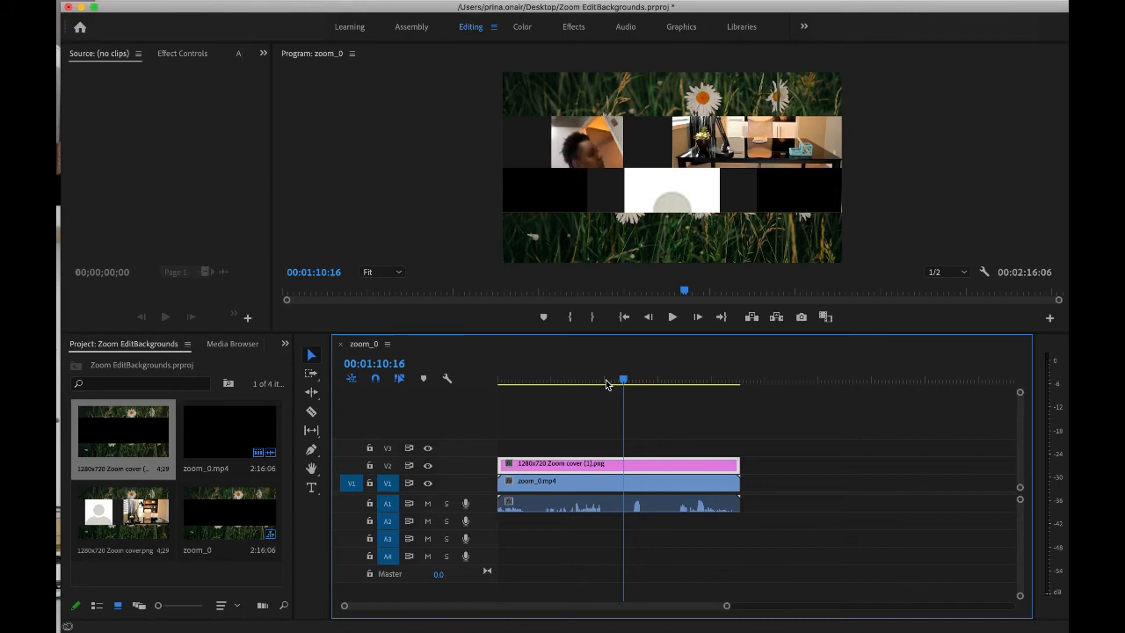
pyautogui.press('space')
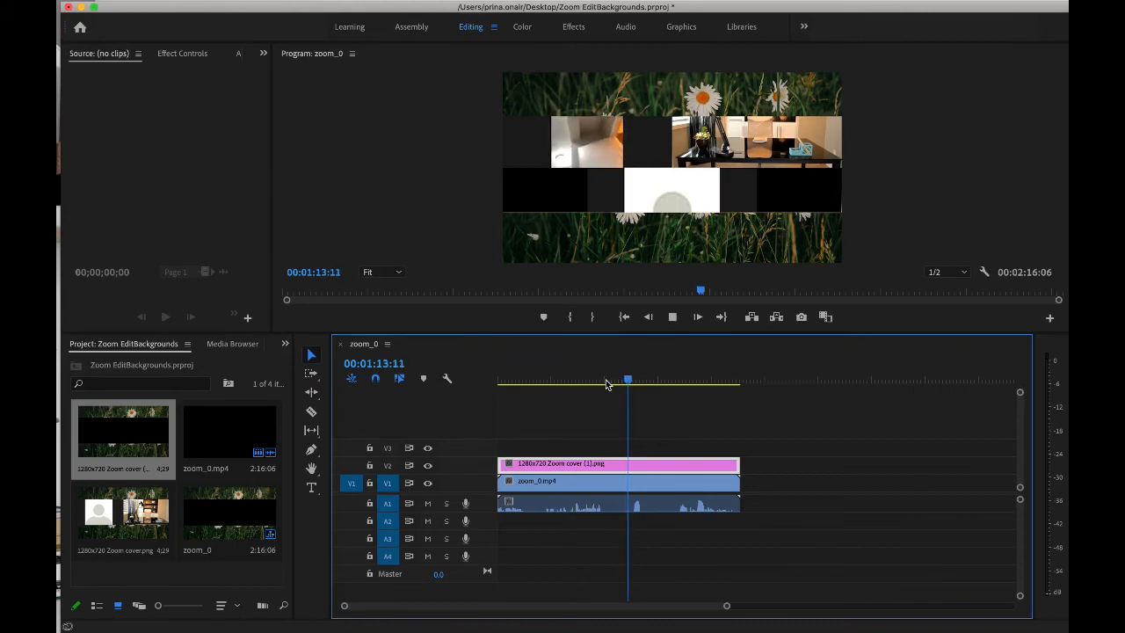
pyautogui.press('space')
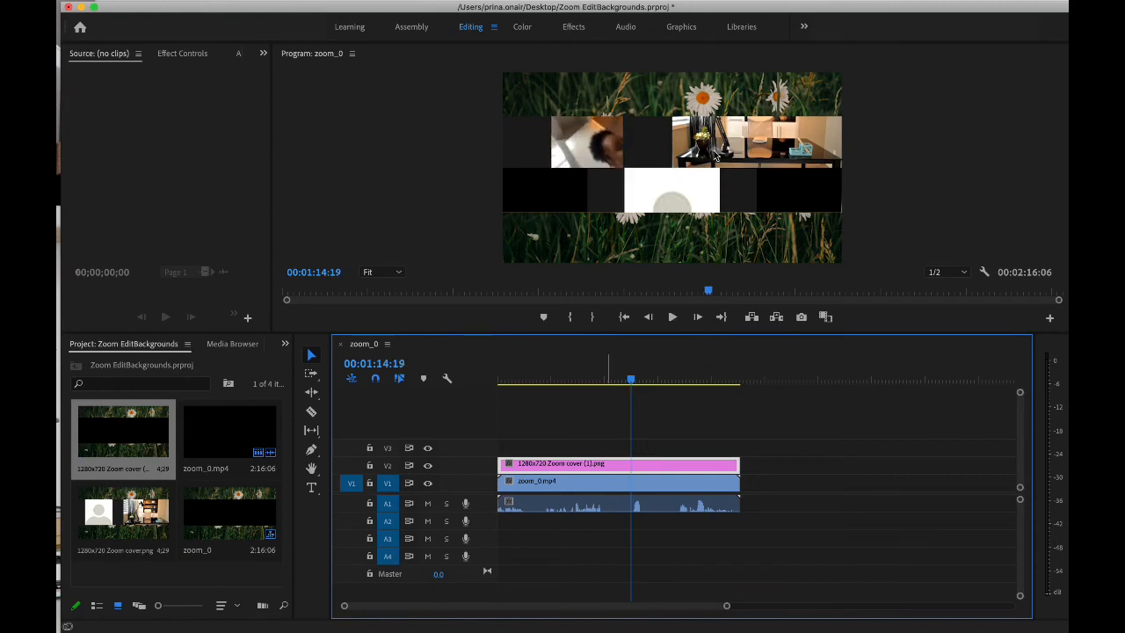
# Step: Try enlarging the cover image on V2 beyond the frame, and scale it back to the frame's edges
pyautogui.click(717, 156)
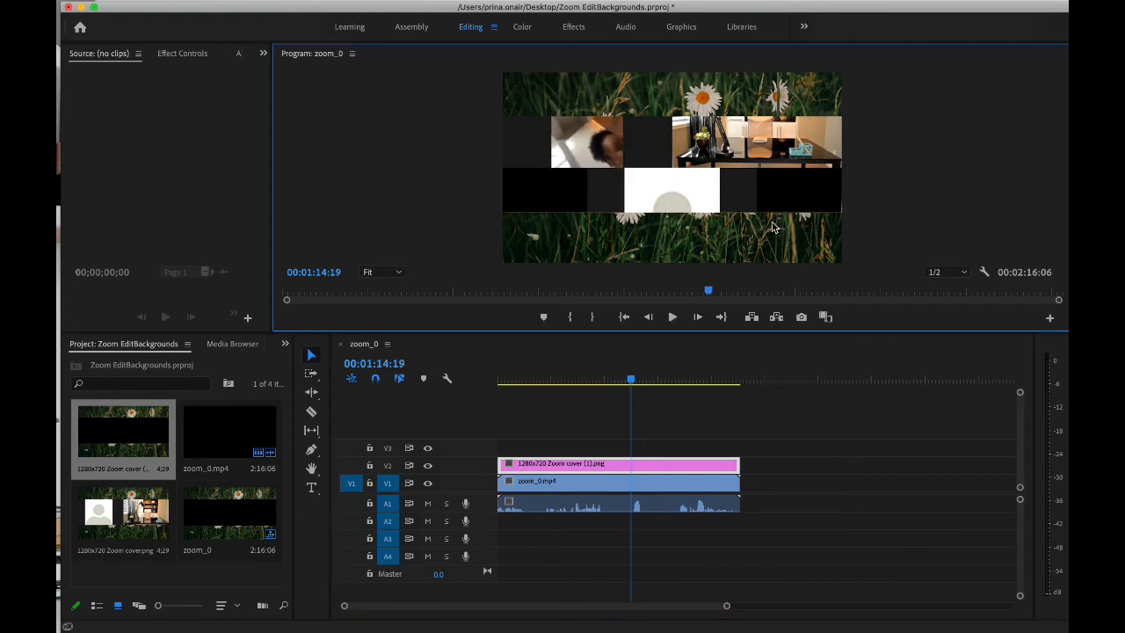
pyautogui.doubleClick(701, 464)
pyautogui.click(733, 237)
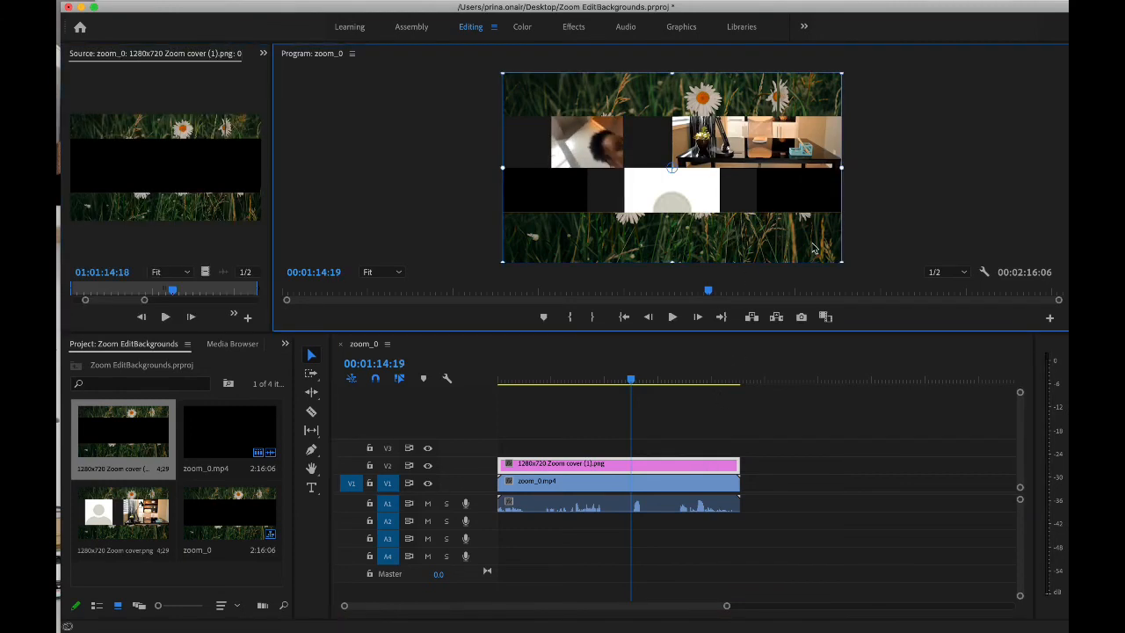
pyautogui.moveTo(841, 262); pyautogui.dragTo(910, 319)
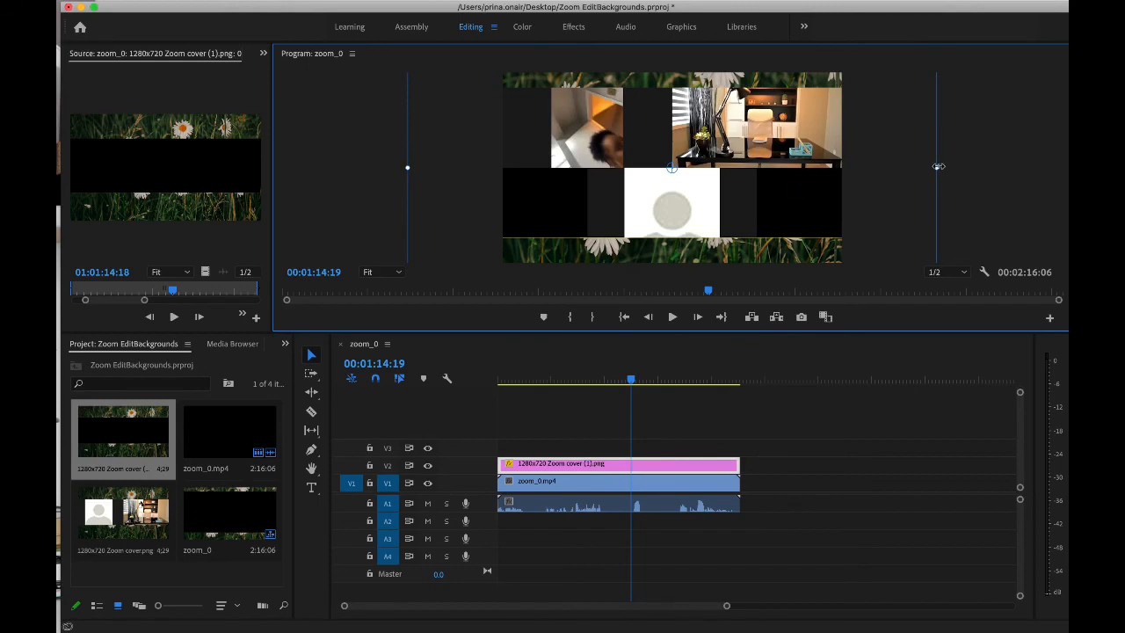
pyautogui.moveTo(938, 166); pyautogui.dragTo(842, 167)
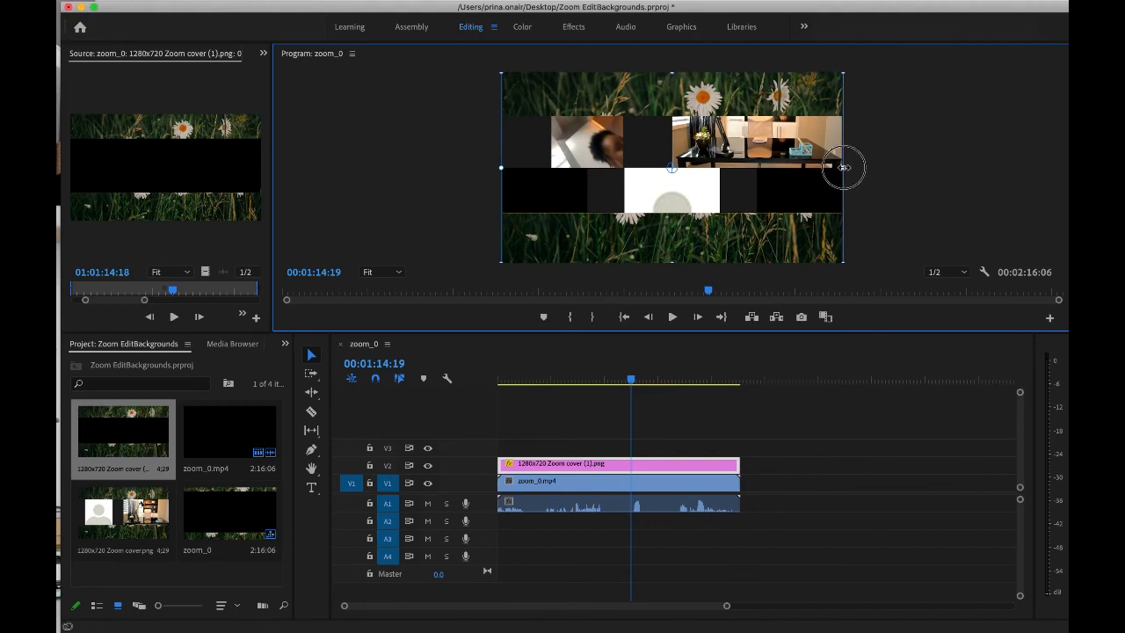